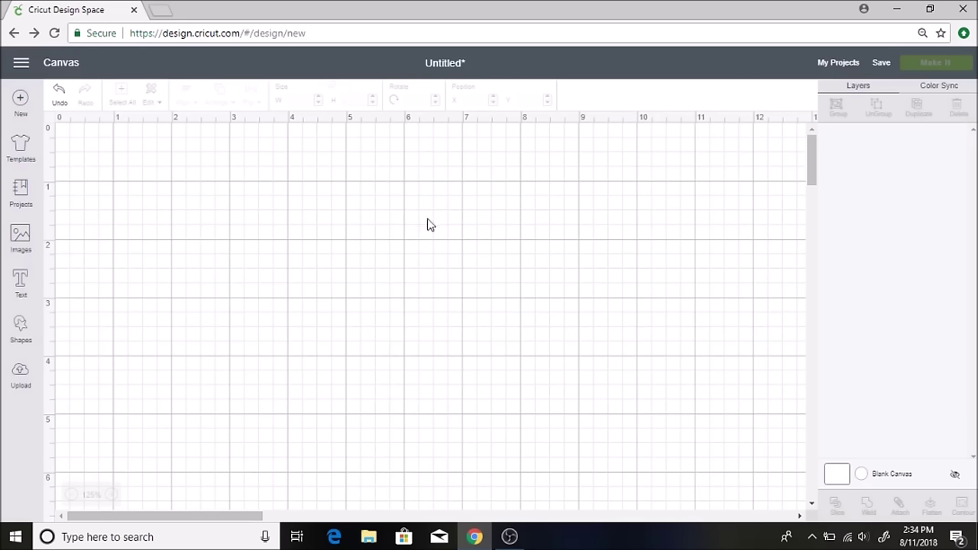
Step: Open a blank Chrome tab beside the untitled Design Space project
click(158, 11)
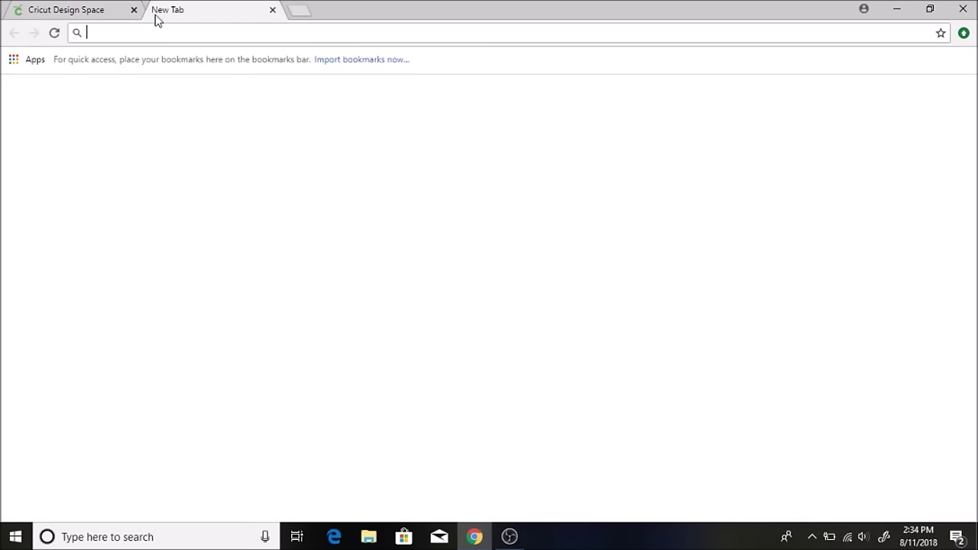
Step: Load dafont.com and browse the Recently added fonts
text(daf)
key(Return)
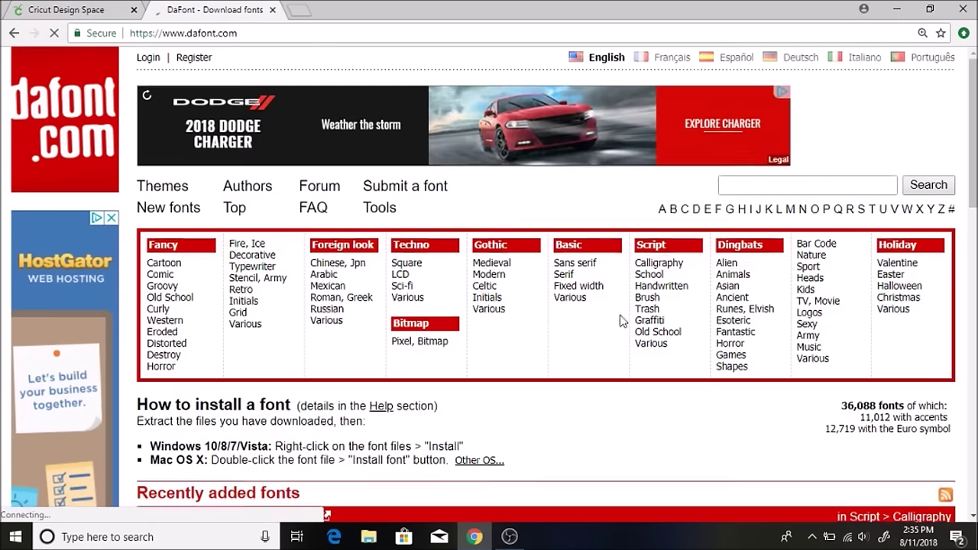
scroll(617, 293, down, 5)
scroll(606, 240, down, 7)
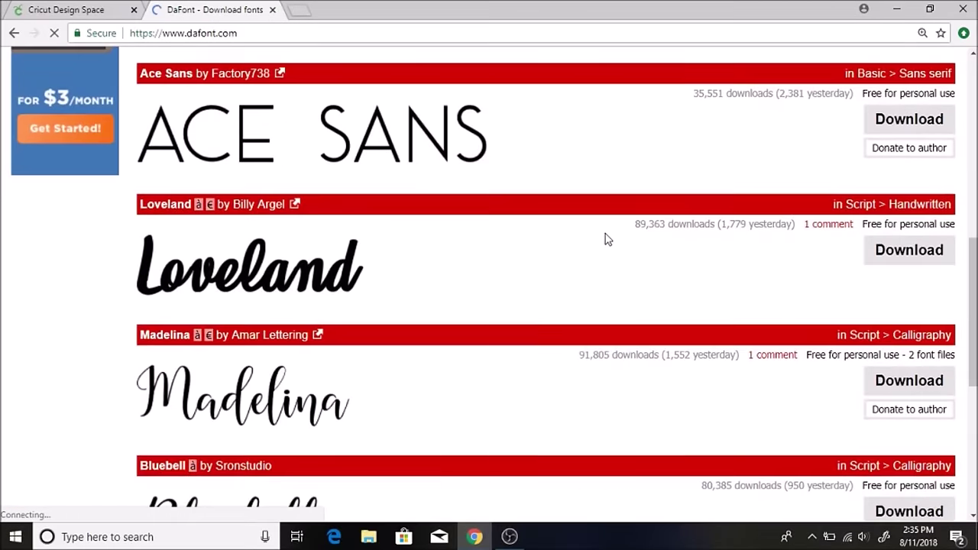
scroll(606, 241, up, 10)
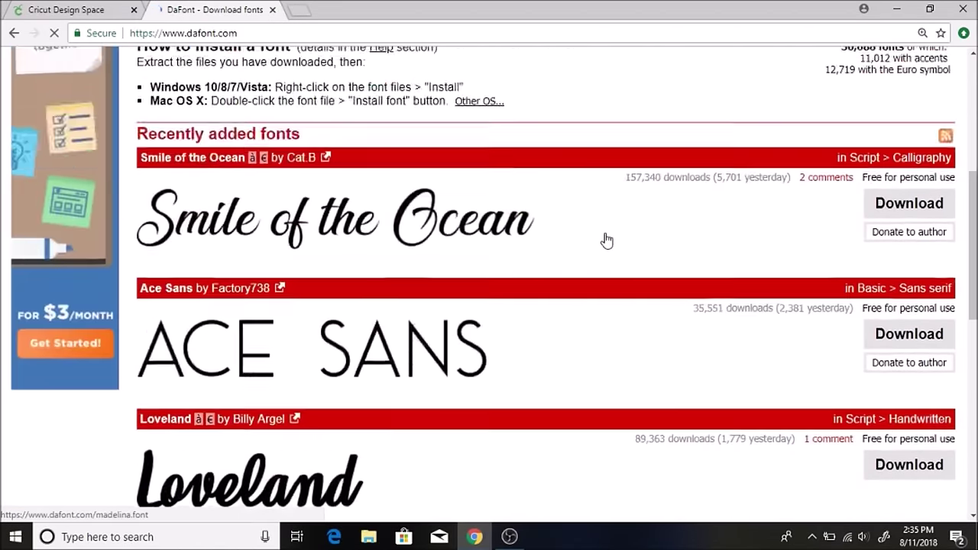
scroll(608, 241, down, 2)
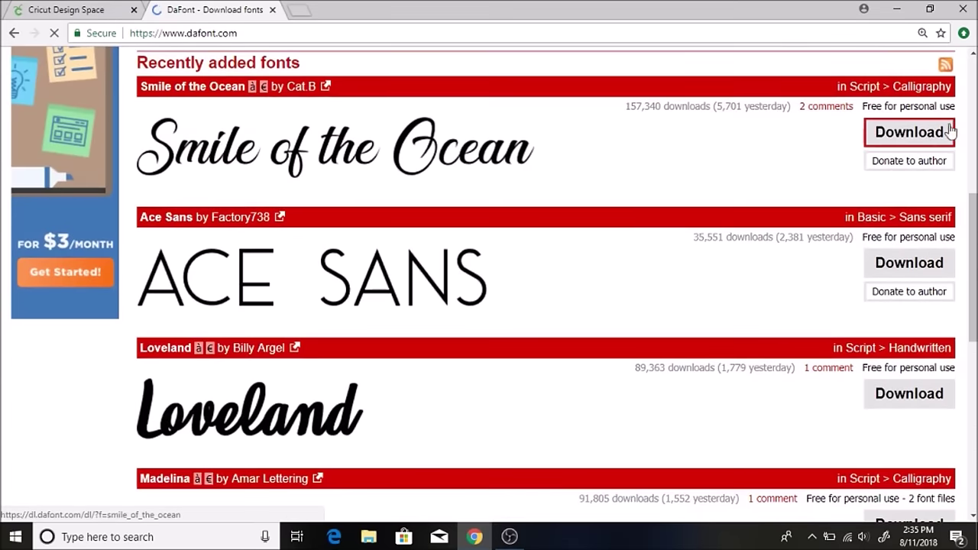
drag(907, 131, 857, 136)
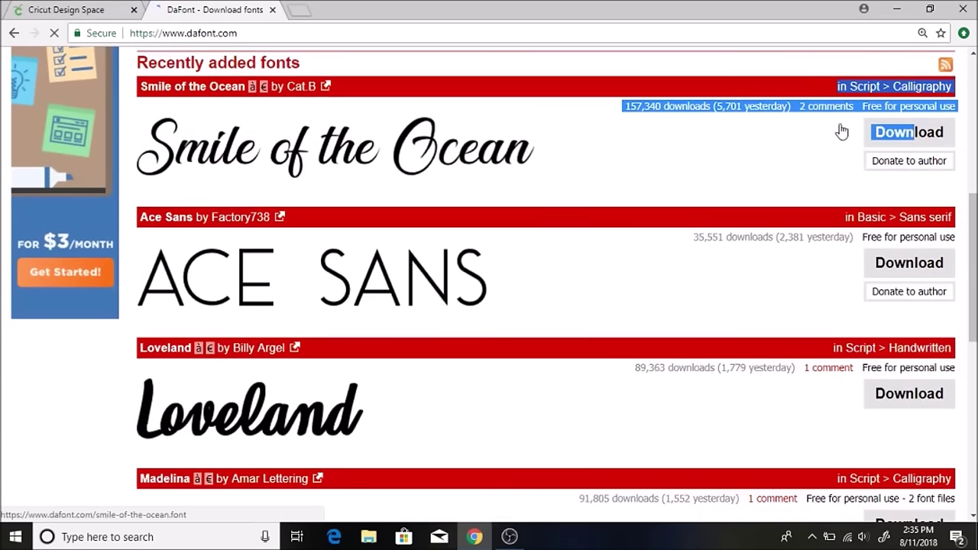
Step: View the Smile of the Ocean font page, then return to the DaFont home page
click(841, 131)
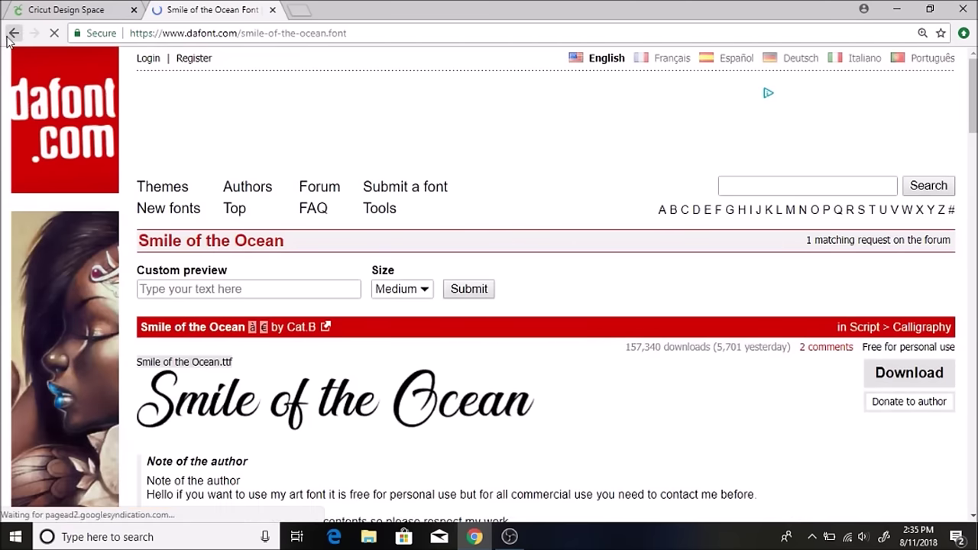
click(11, 35)
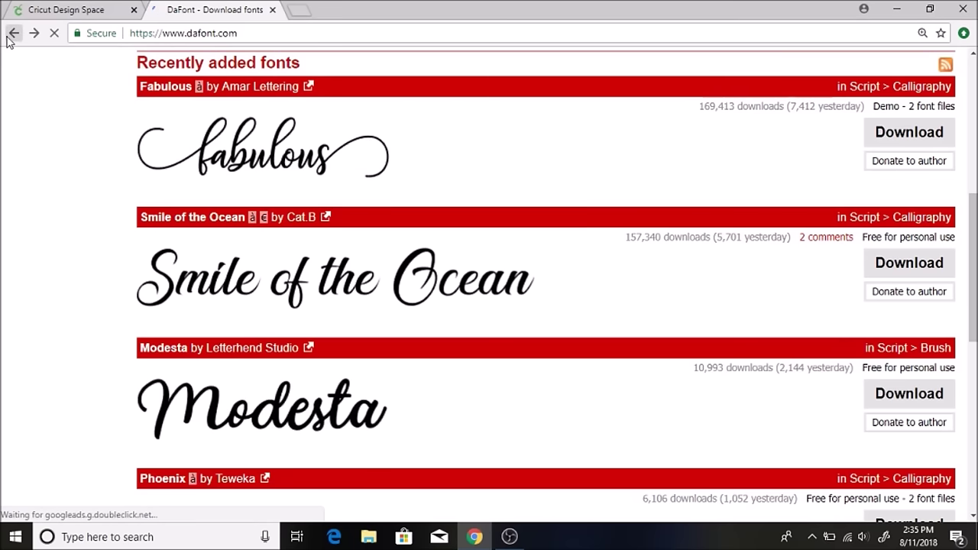
scroll(565, 336, up, 2)
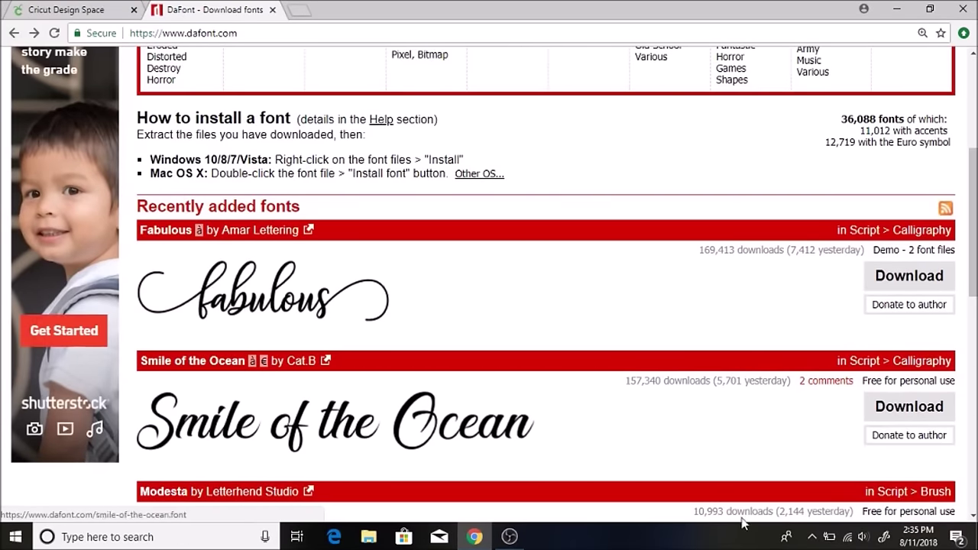
scroll(522, 322, down, 6)
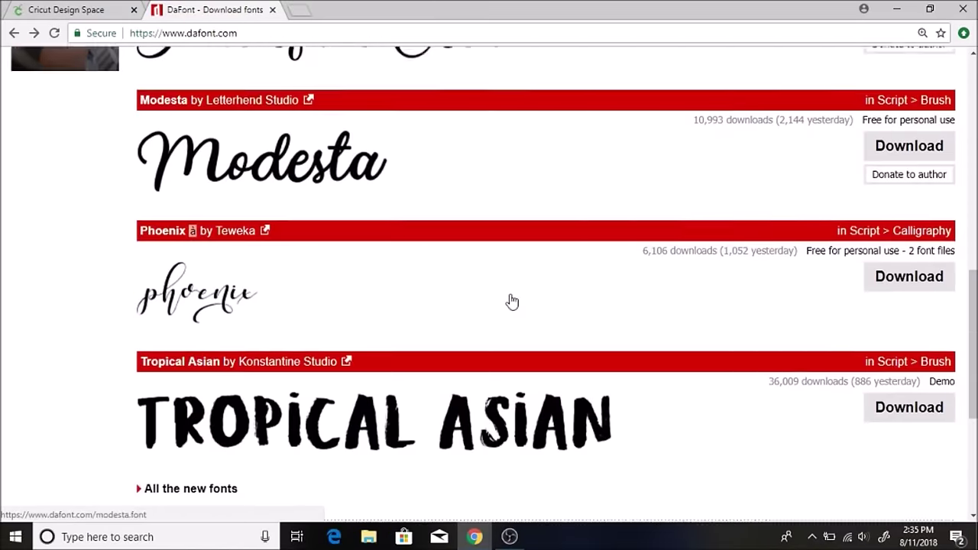
scroll(509, 292, up, 3)
scroll(459, 277, up, 3)
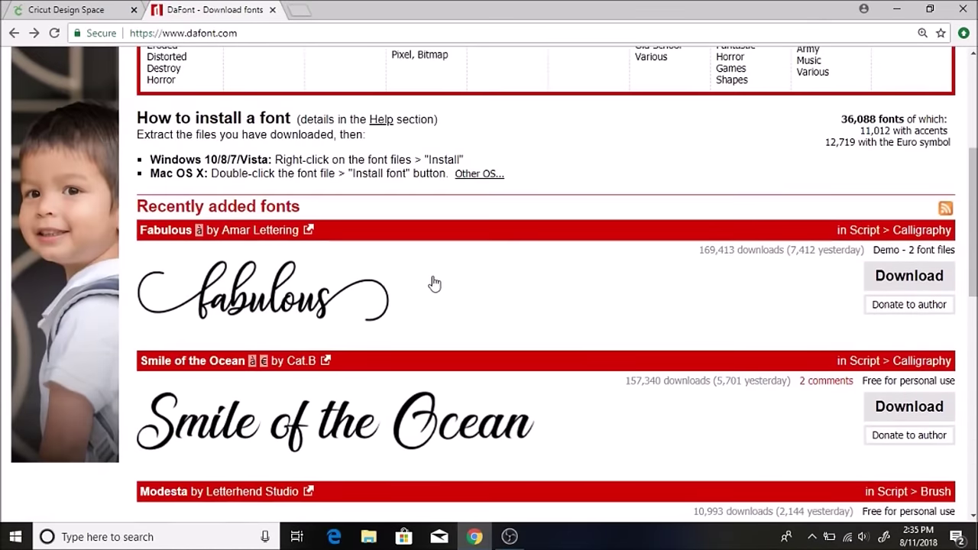
scroll(389, 205, up, 2)
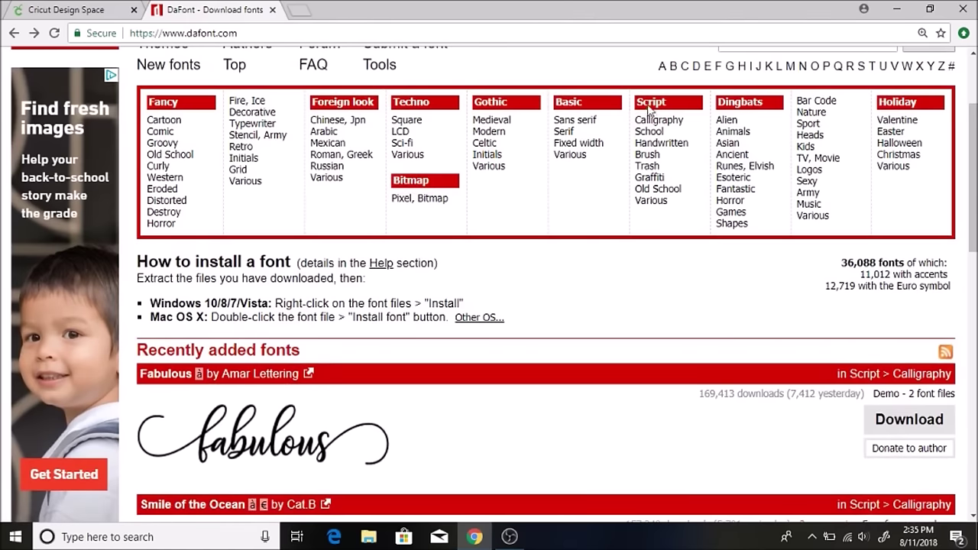
Step: Open DaFont's Script category and scroll down to Candle Mustard
click(650, 103)
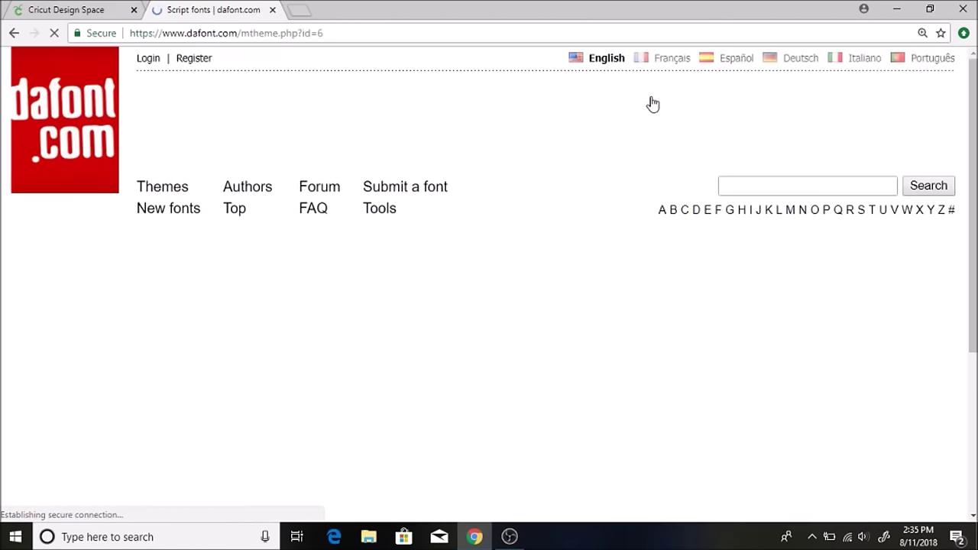
scroll(720, 284, down, 2)
scroll(747, 260, down, 14)
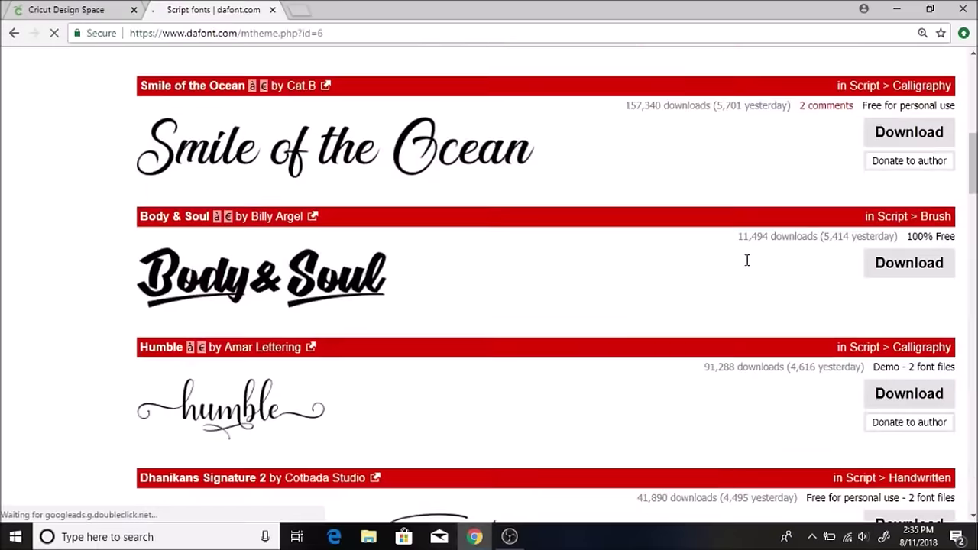
scroll(747, 261, down, 8)
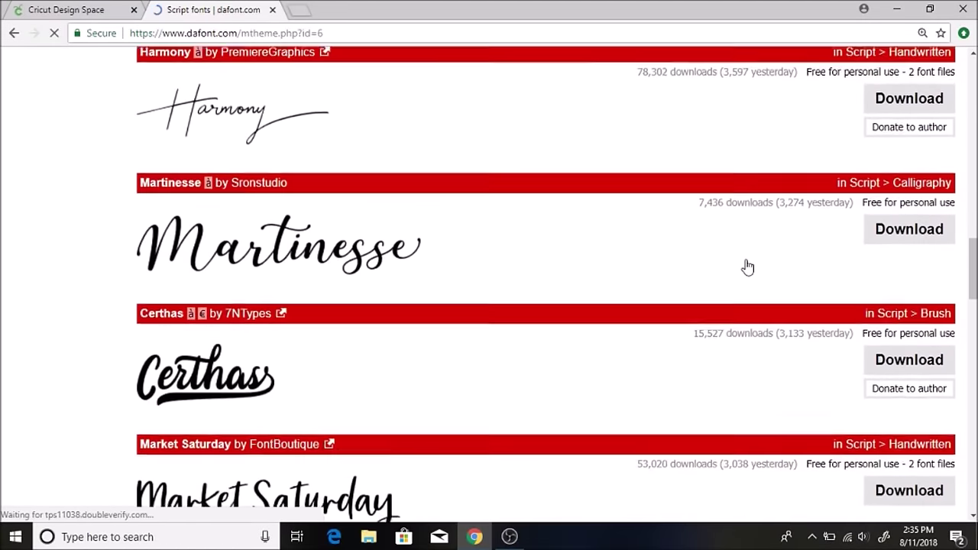
scroll(747, 267, down, 8)
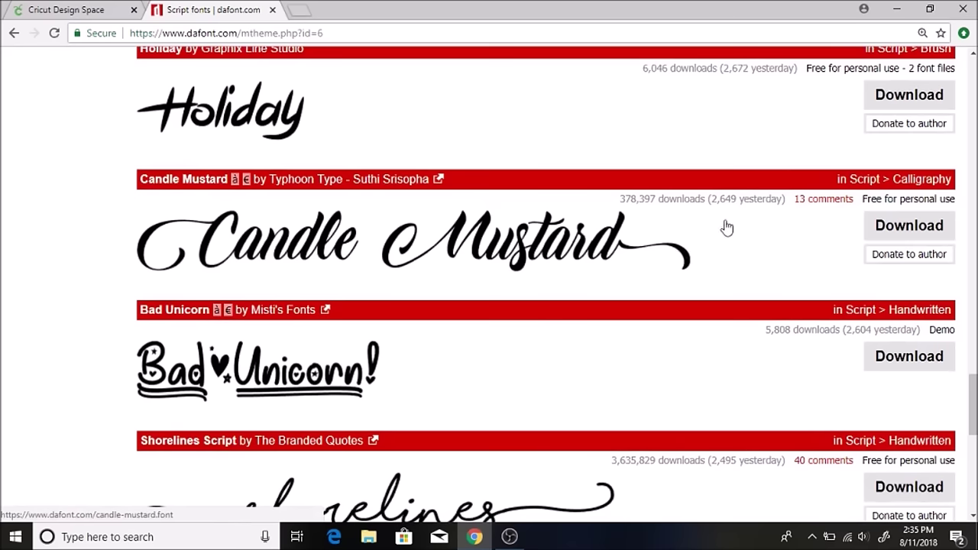
Step: Open the Candle Mustard font page and preview it with the text 'cricut'
click(377, 245)
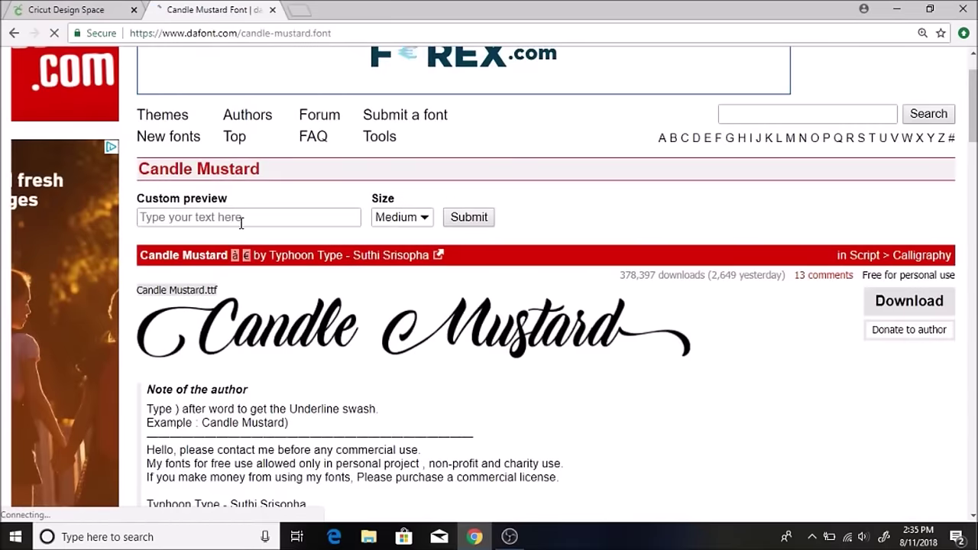
click(240, 221)
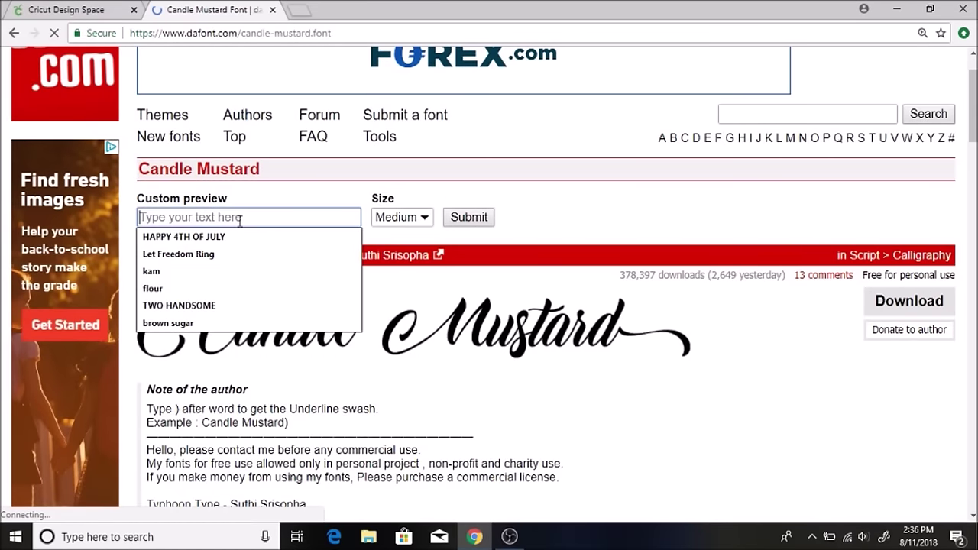
text(cricut)
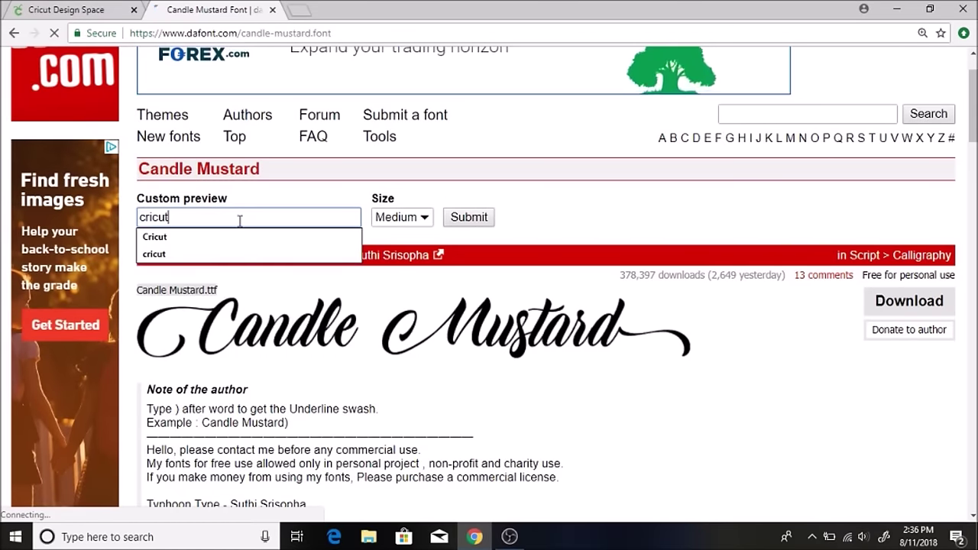
key(Return)
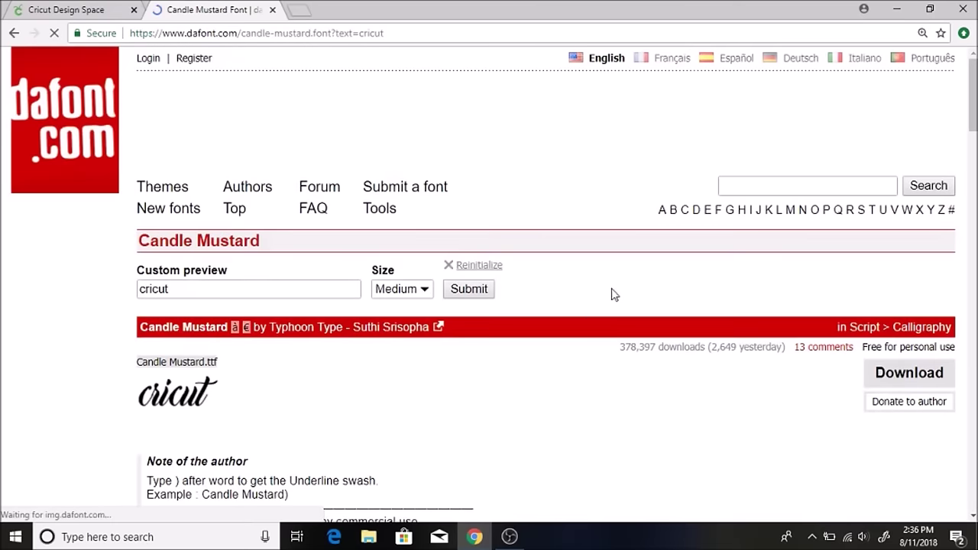
Step: Delete the 'cricut' custom preview text to restore the default preview
scroll(253, 248, down, 2)
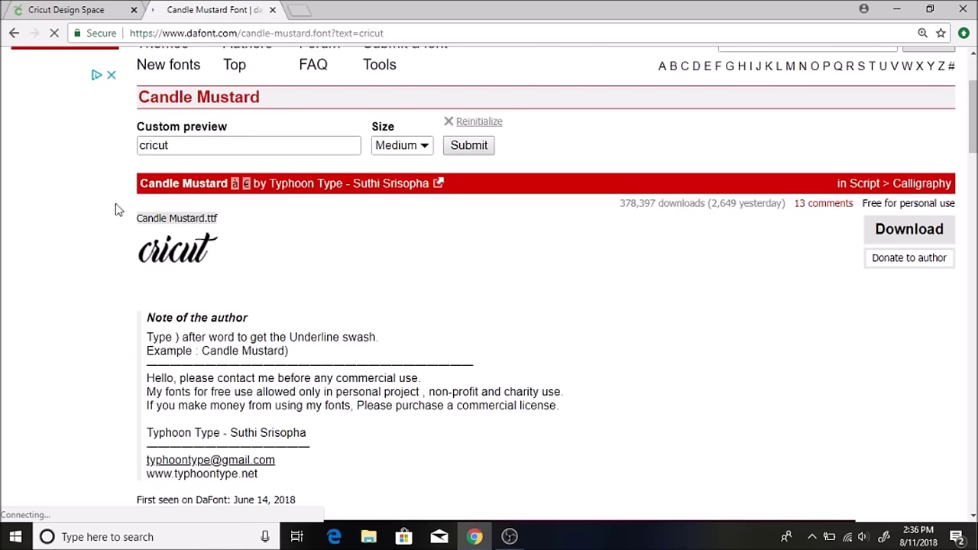
double_click(167, 150)
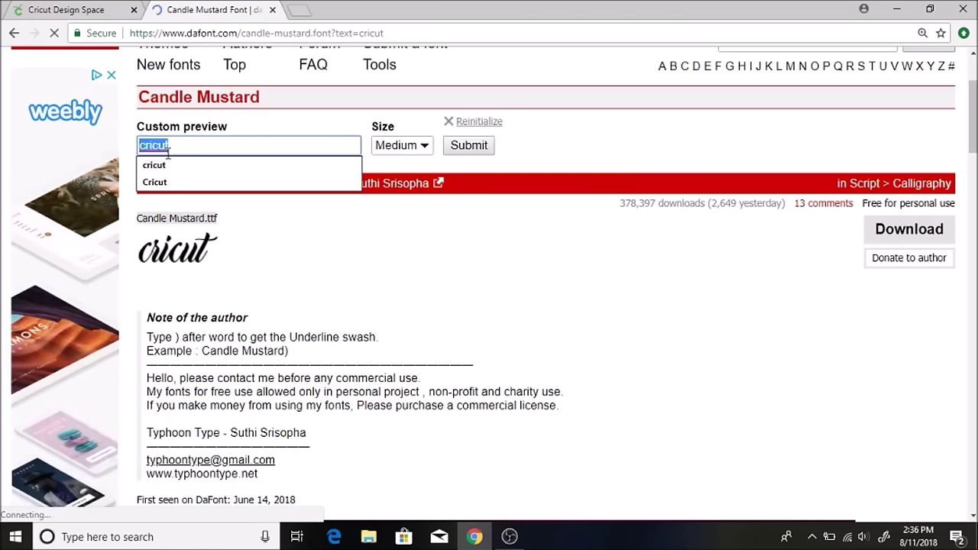
key(BackSpace)
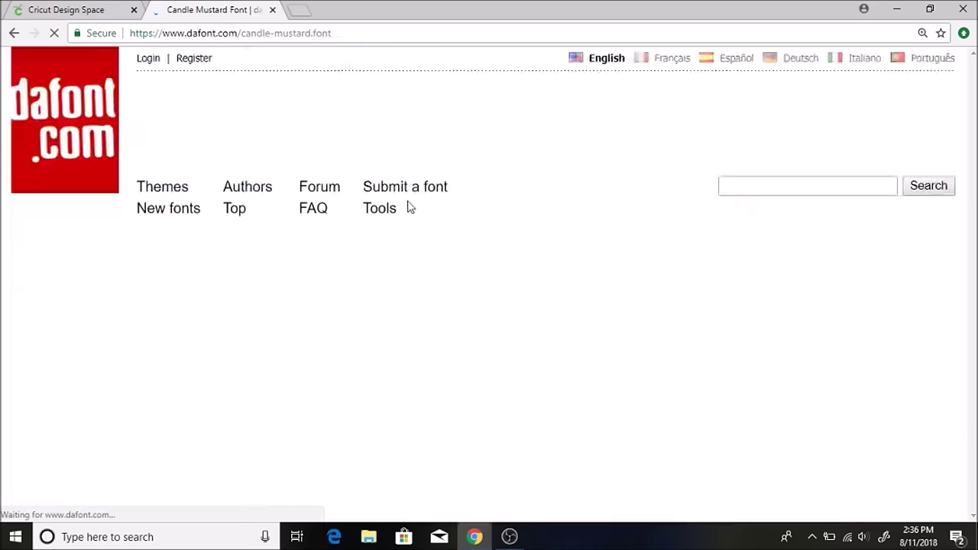
scroll(479, 319, down, 2)
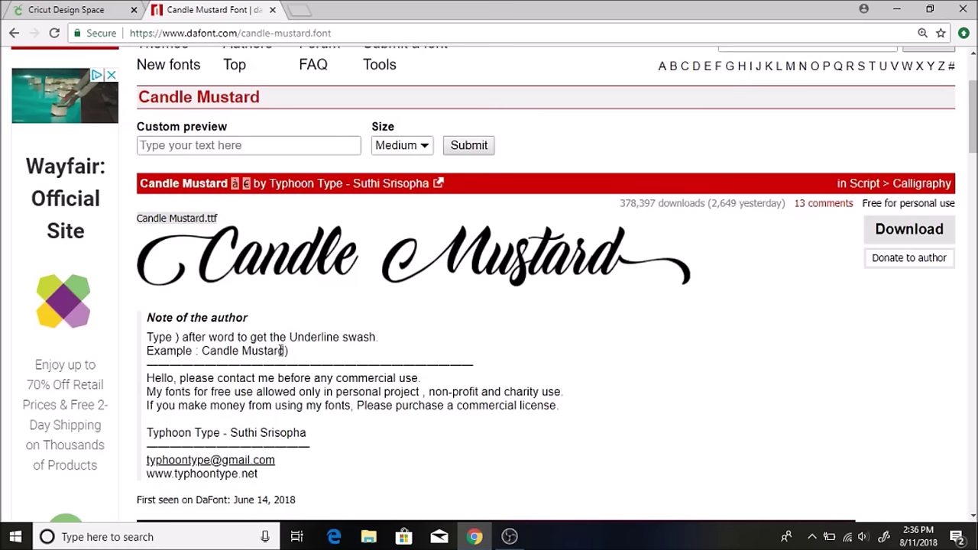
Step: Download Candle Mustard from its DaFont page as candle_mustard (1).zip
scroll(395, 374, down, 20)
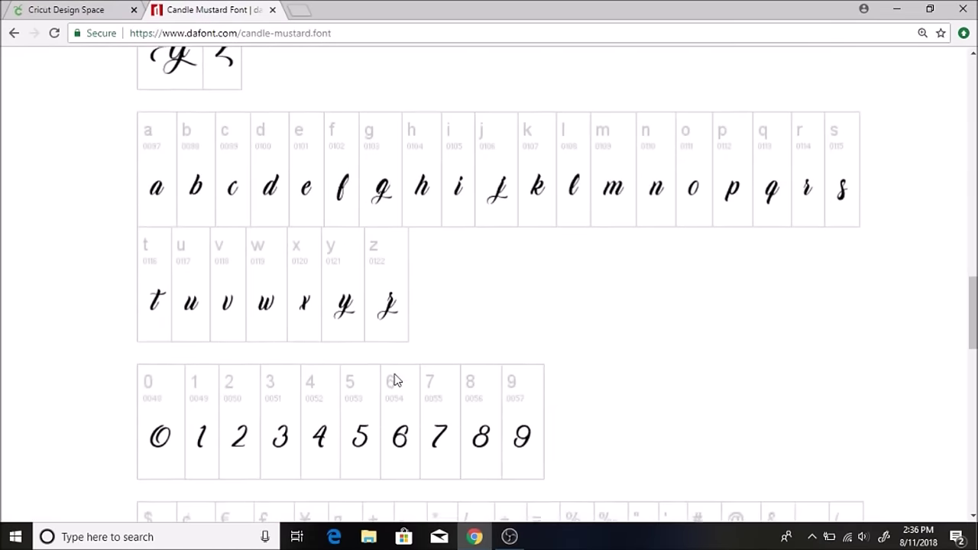
scroll(395, 380, up, 6)
scroll(257, 206, down, 6)
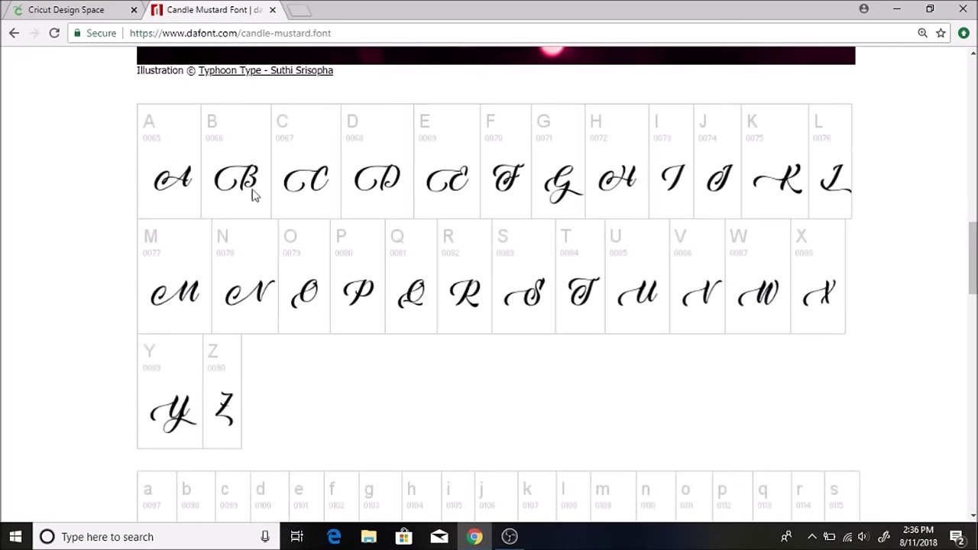
scroll(276, 258, down, 5)
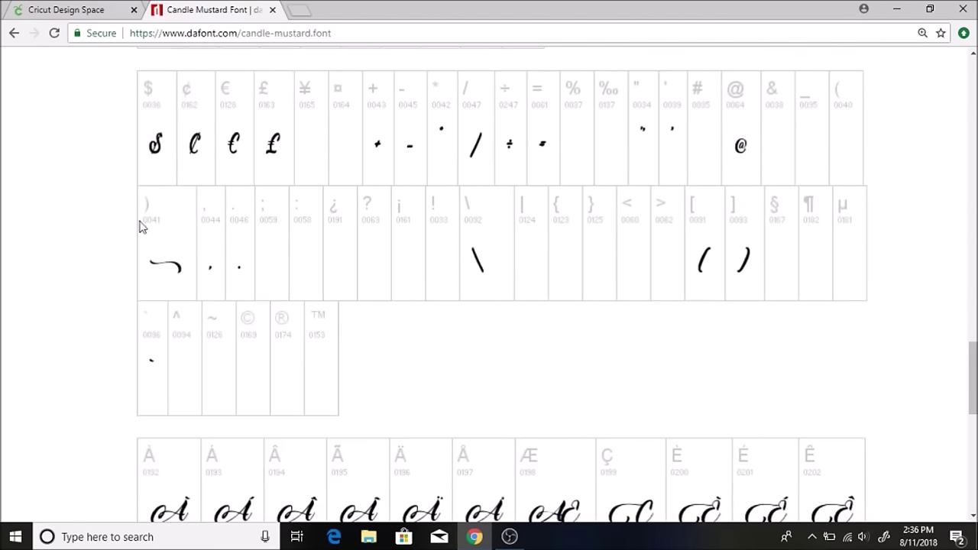
scroll(540, 371, up, 10)
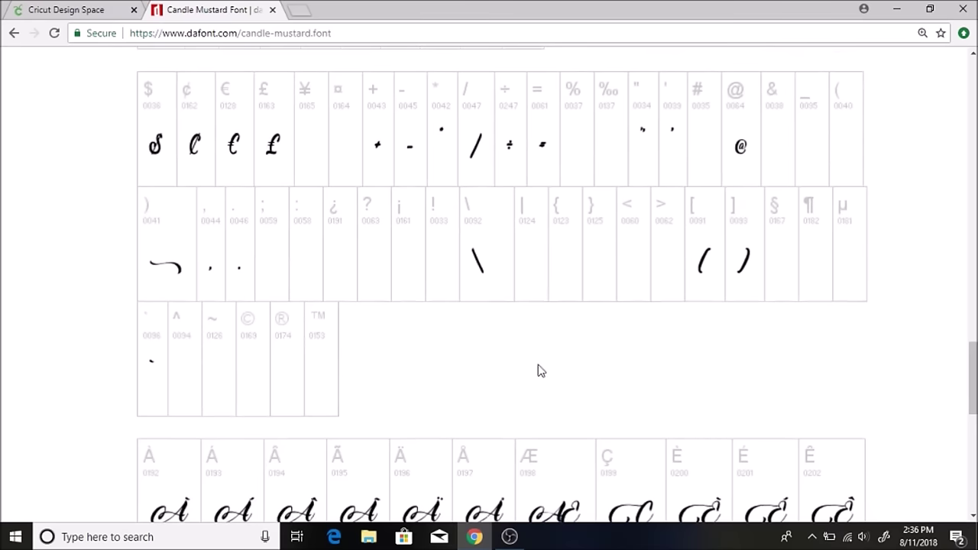
scroll(539, 371, up, 5)
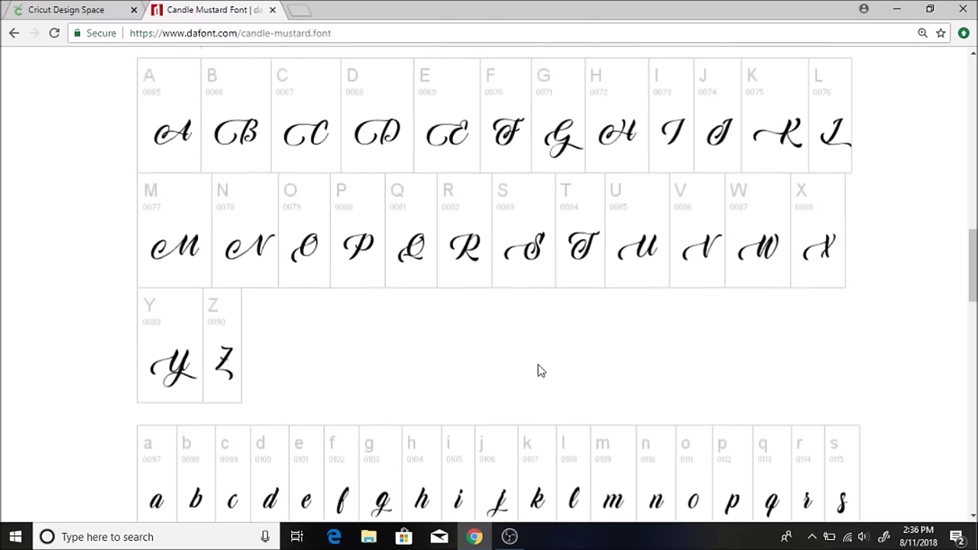
scroll(539, 371, up, 2)
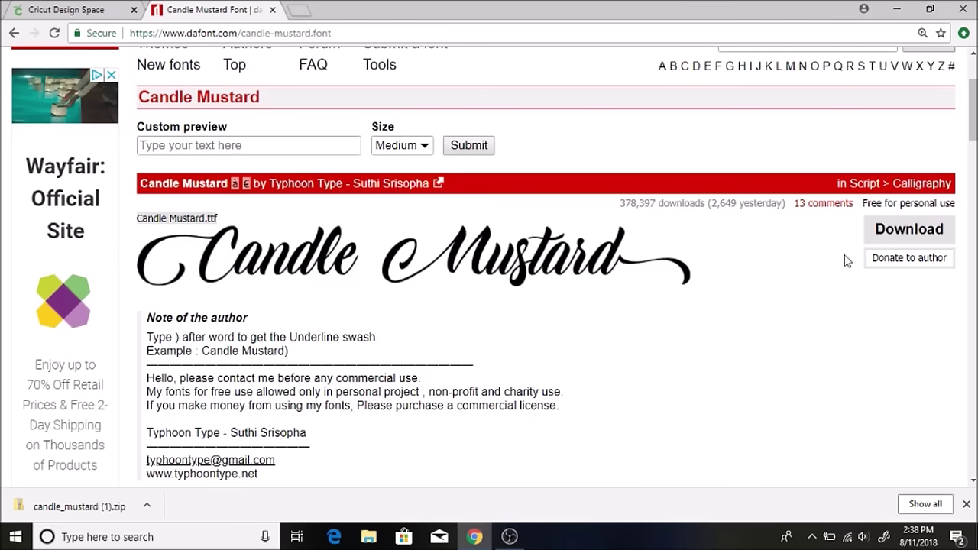
click(892, 232)
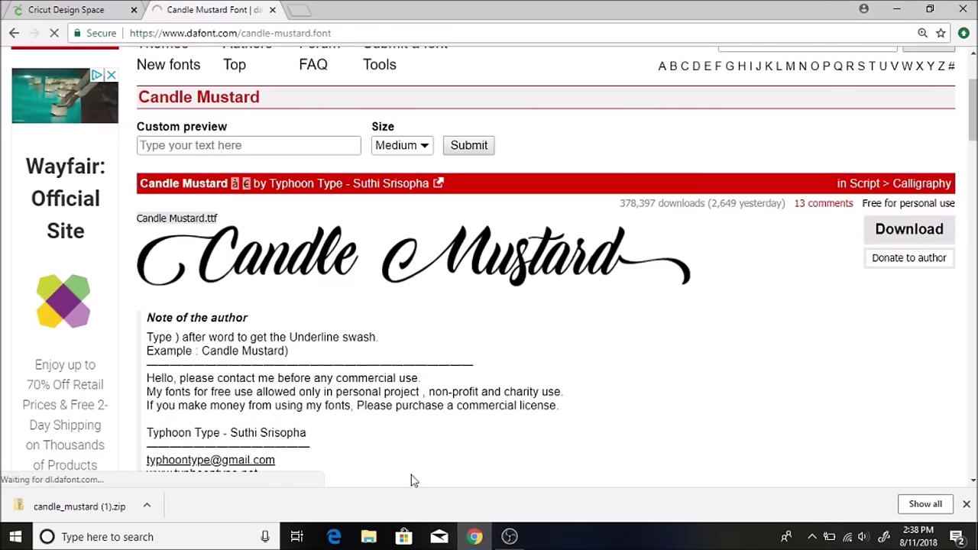
Step: Locate the candle_mustard zip in File Explorer's Downloads folder and bring up its actions
click(370, 536)
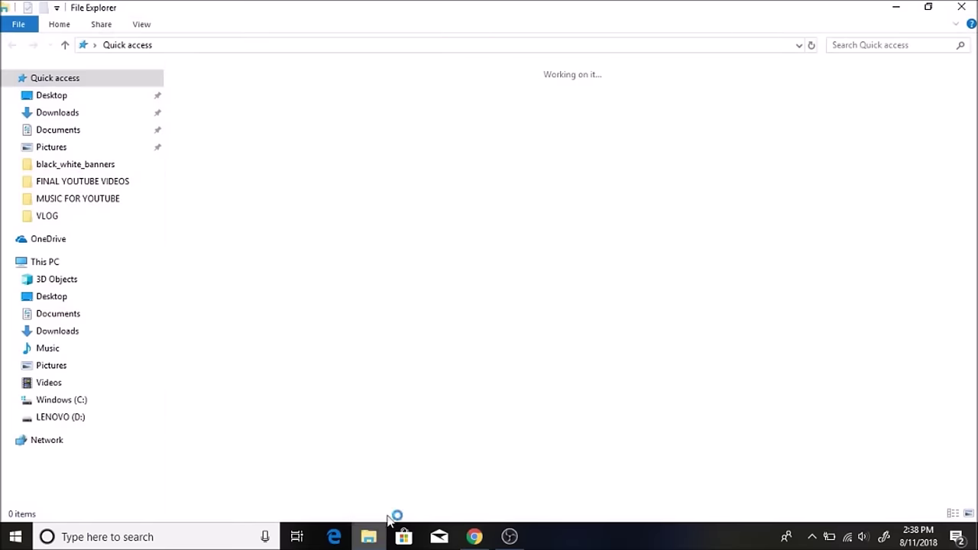
click(62, 113)
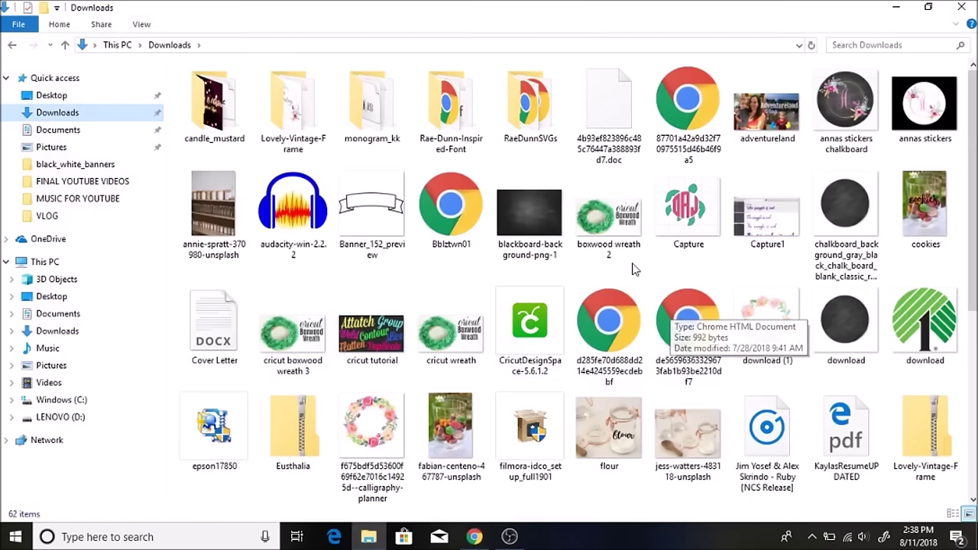
scroll(633, 269, down, 5)
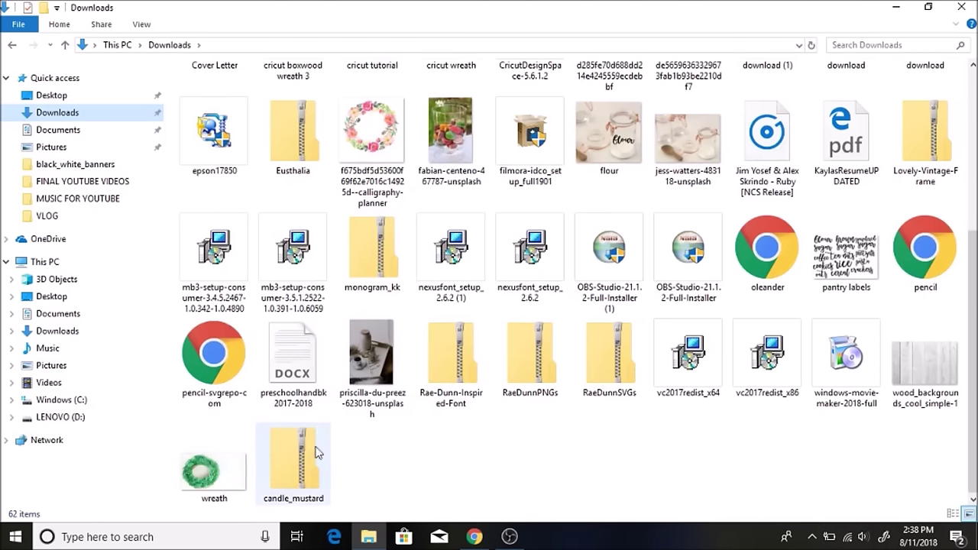
click(296, 466)
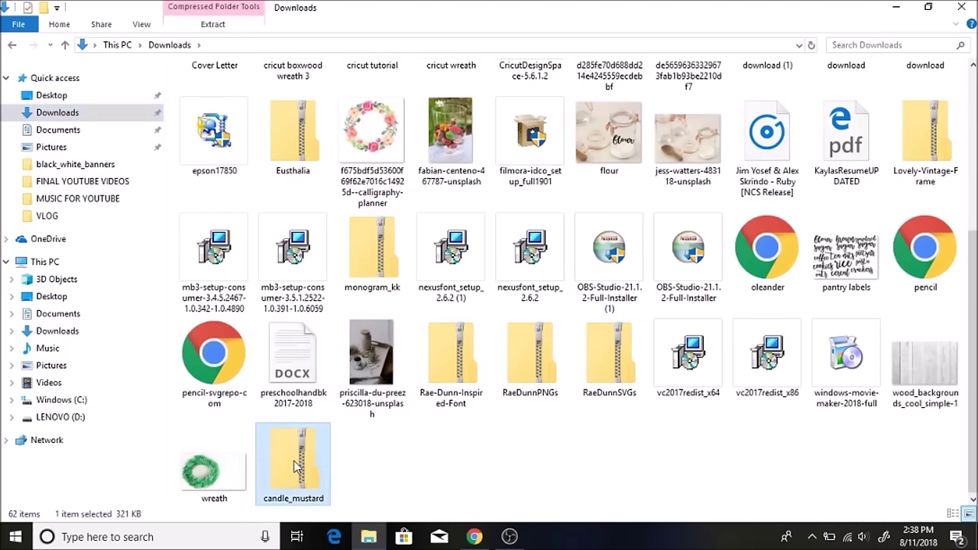
right_click(297, 466)
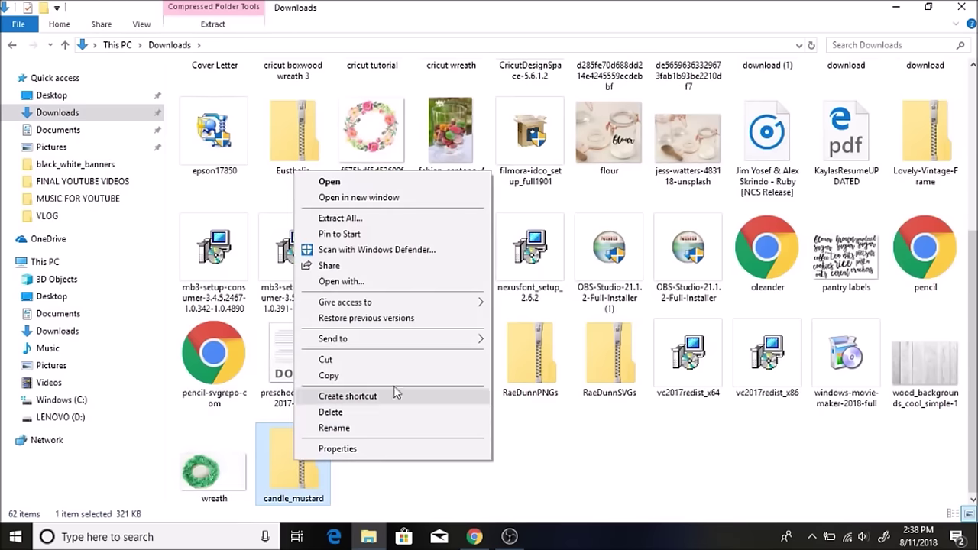
Step: Extract the candle_mustard zip into its folder, replacing the existing files
click(330, 220)
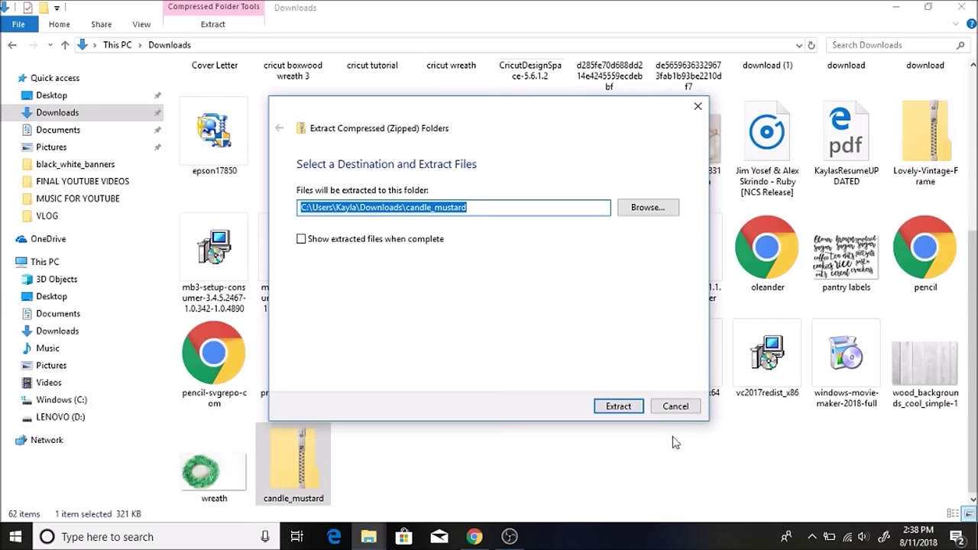
click(619, 406)
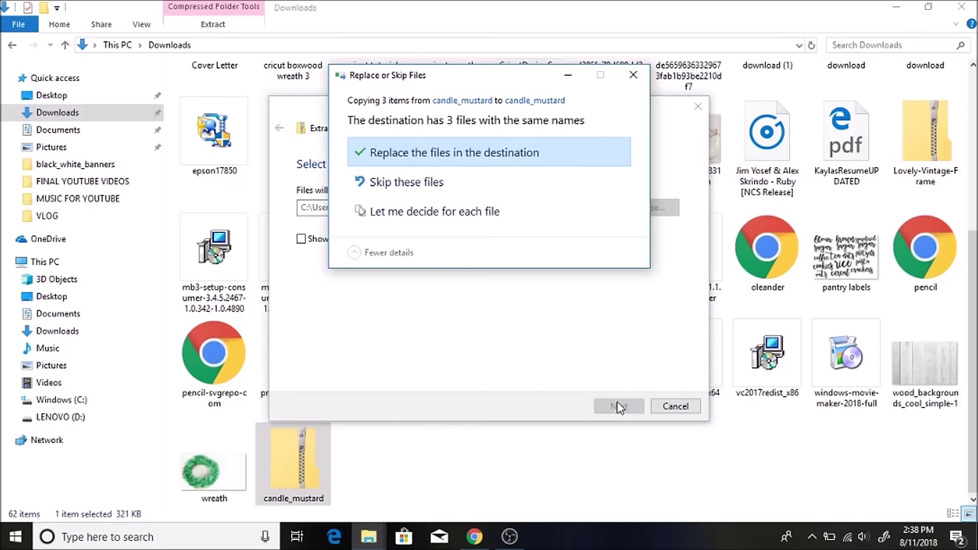
click(443, 152)
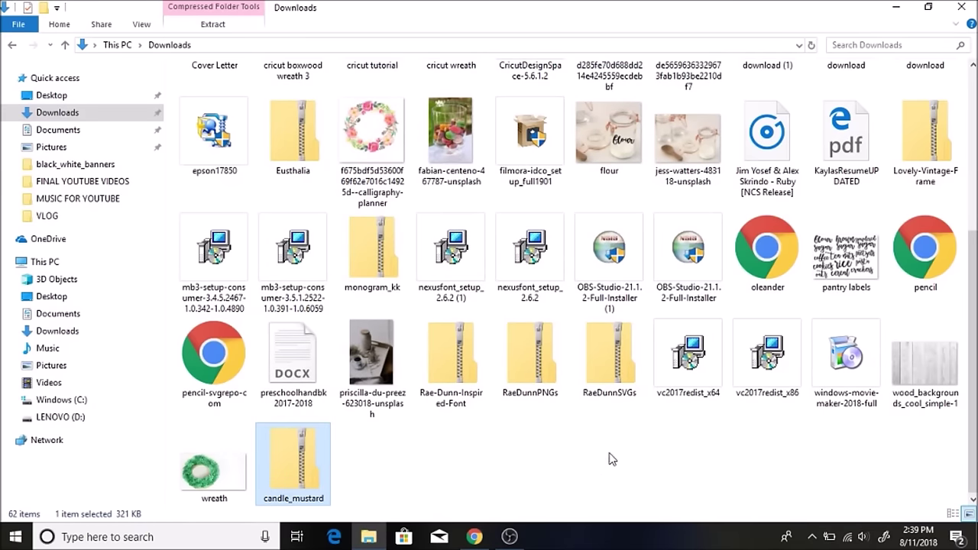
scroll(612, 459, up, 3)
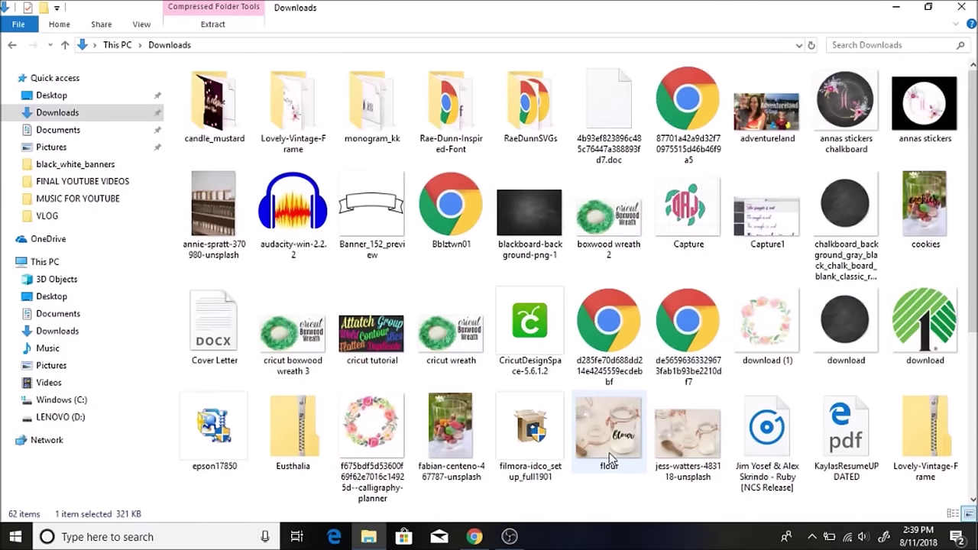
Step: Install the Candle Mustard .ttf from the extracted folder and go back to Chrome
double_click(227, 126)
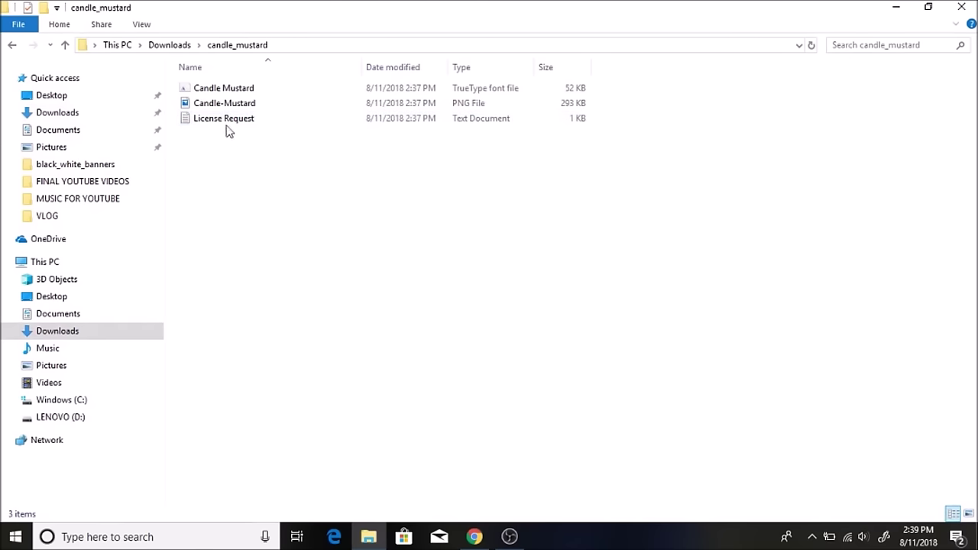
right_click(197, 91)
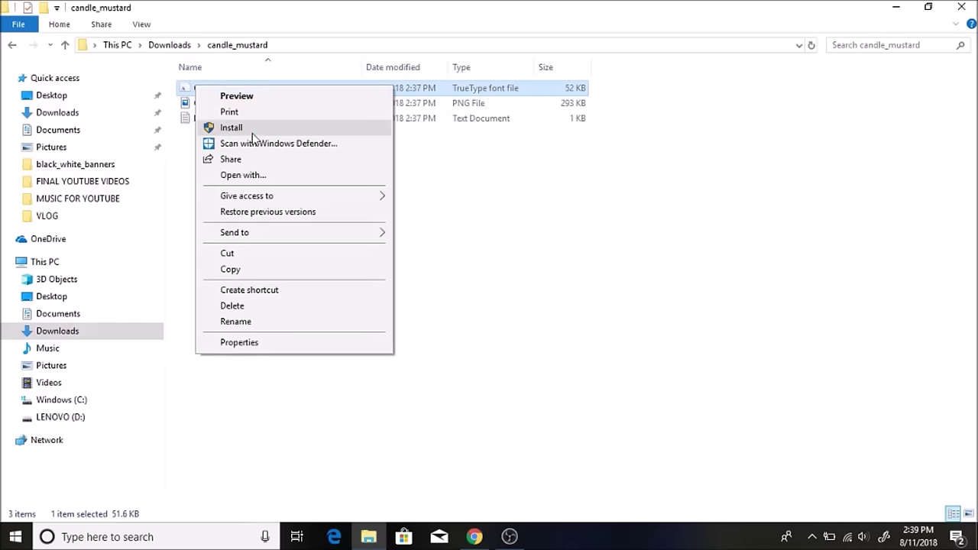
click(206, 127)
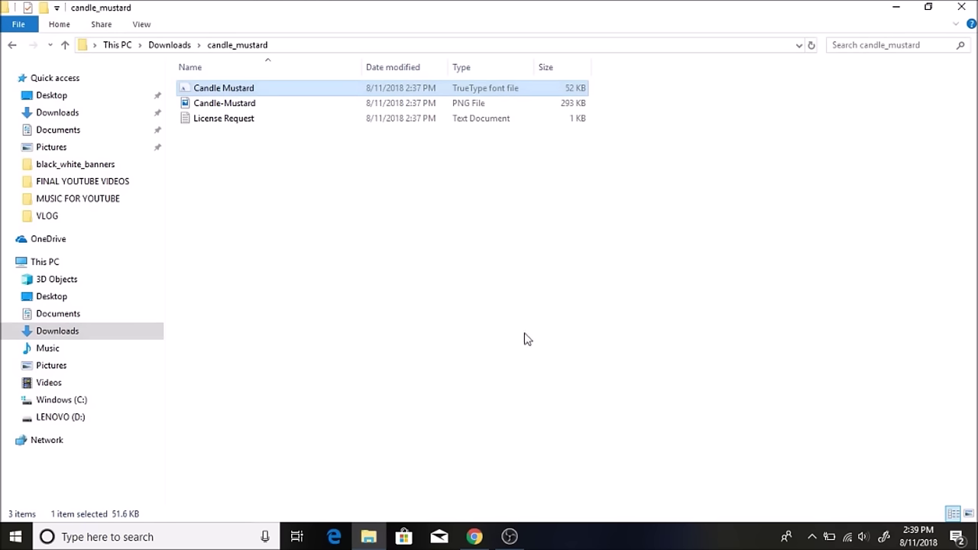
click(473, 537)
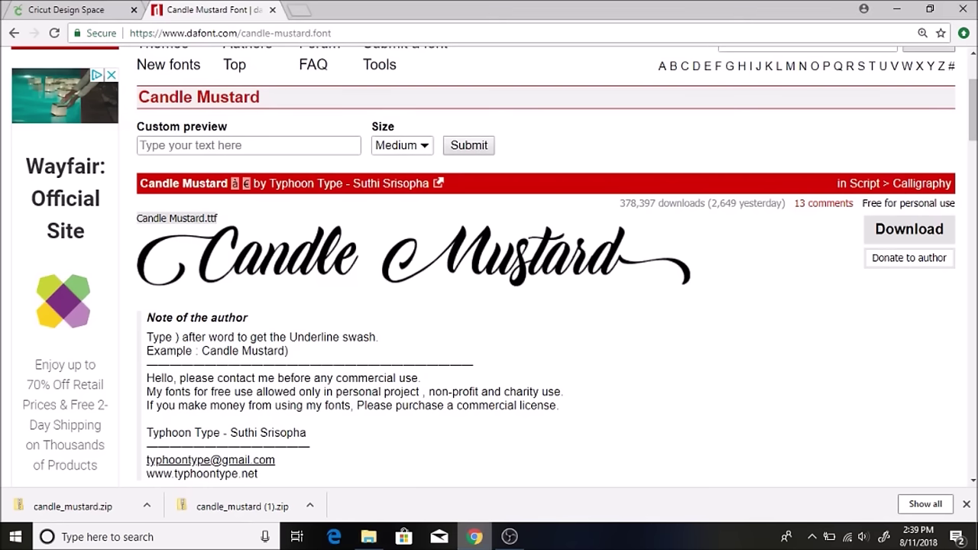
Step: In Design Space, add a Candle Mustard text box reading 'Cricut'
click(91, 6)
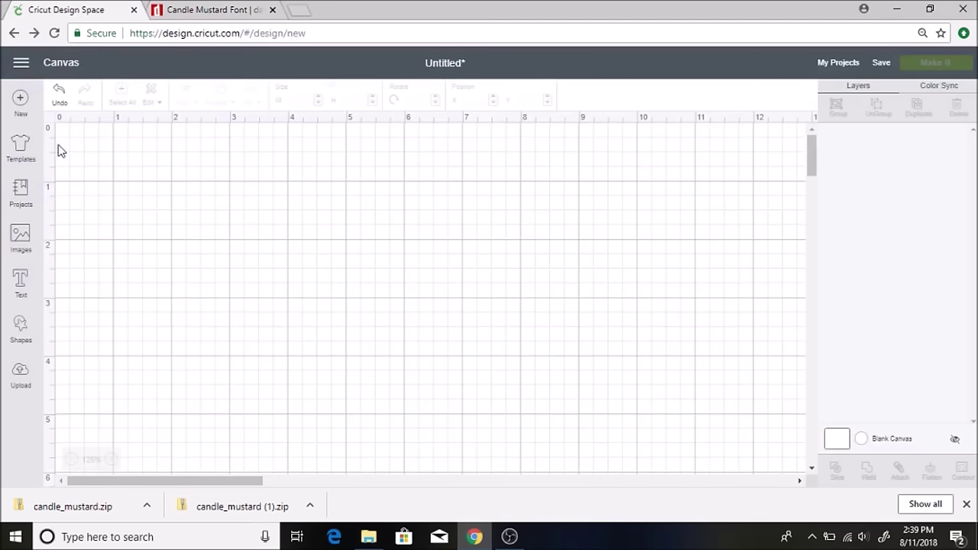
click(31, 290)
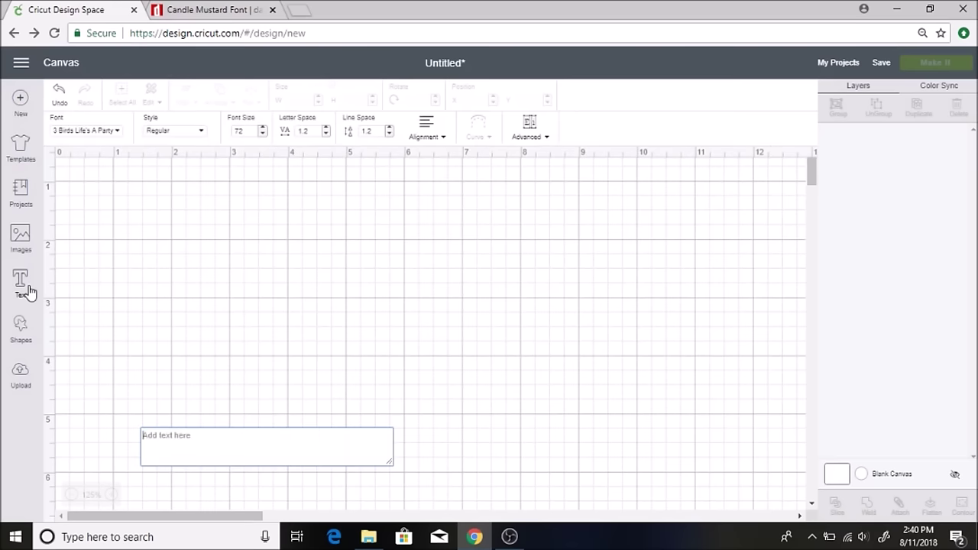
click(107, 129)
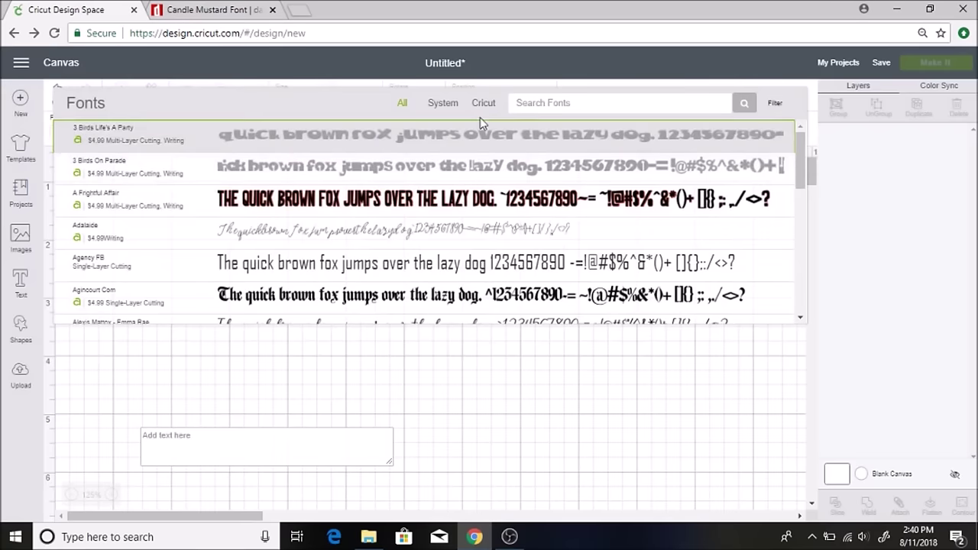
click(519, 103)
text(andle)
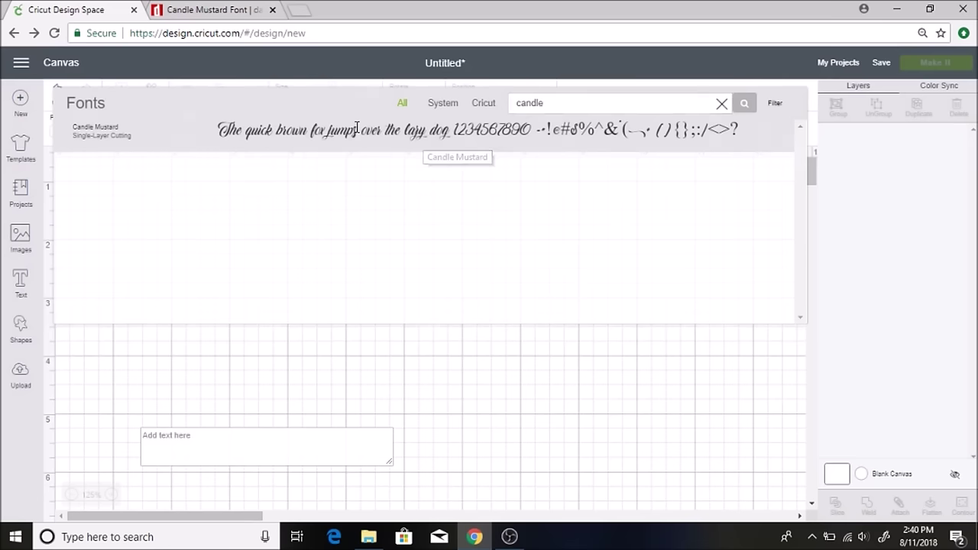
click(356, 133)
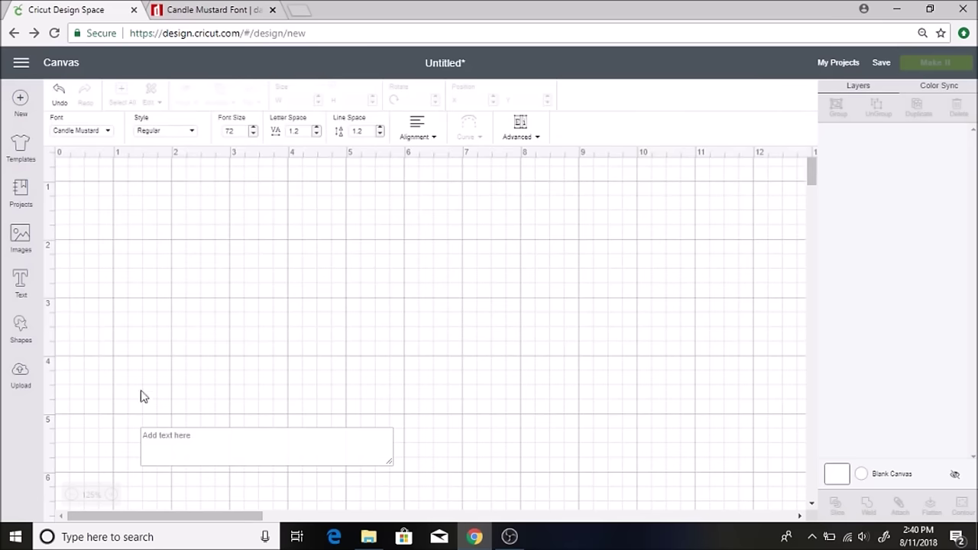
click(164, 436)
text(Cricut)
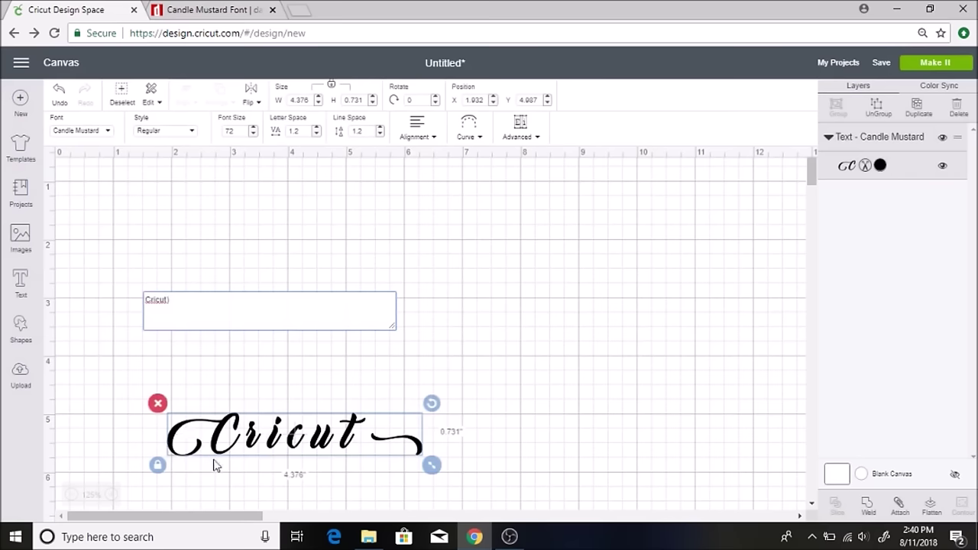
Step: Enlarge Cricut to about 6.8 in wide, move it top-left, and ungroup it
drag(433, 464, 555, 529)
drag(507, 479, 572, 488)
drag(462, 451, 433, 252)
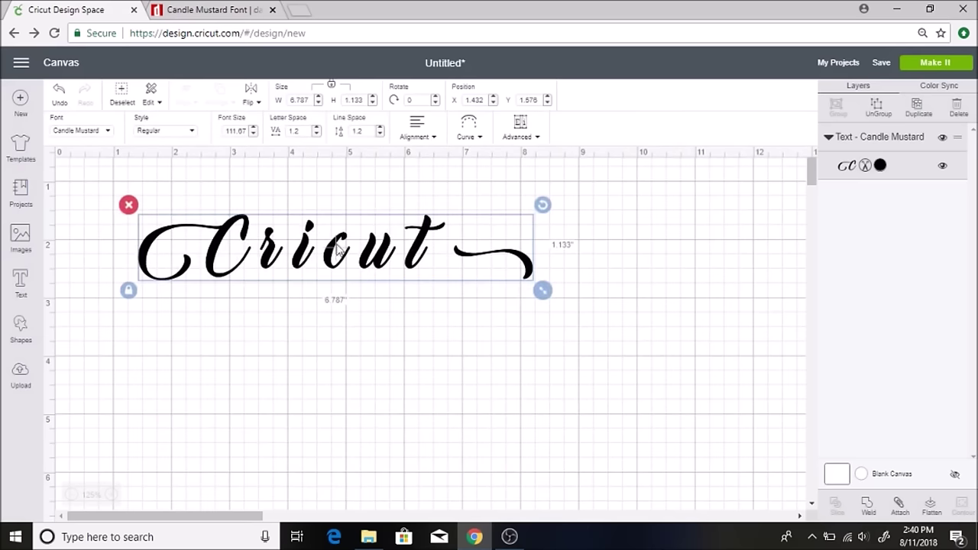
click(876, 115)
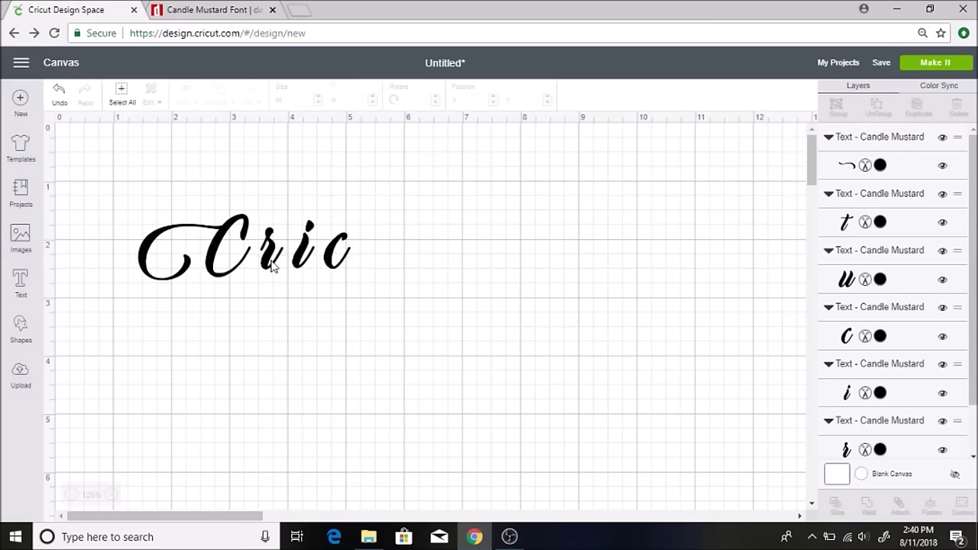
Step: Zoom in and slide the r left against the C
click(261, 256)
drag(261, 260, 260, 260)
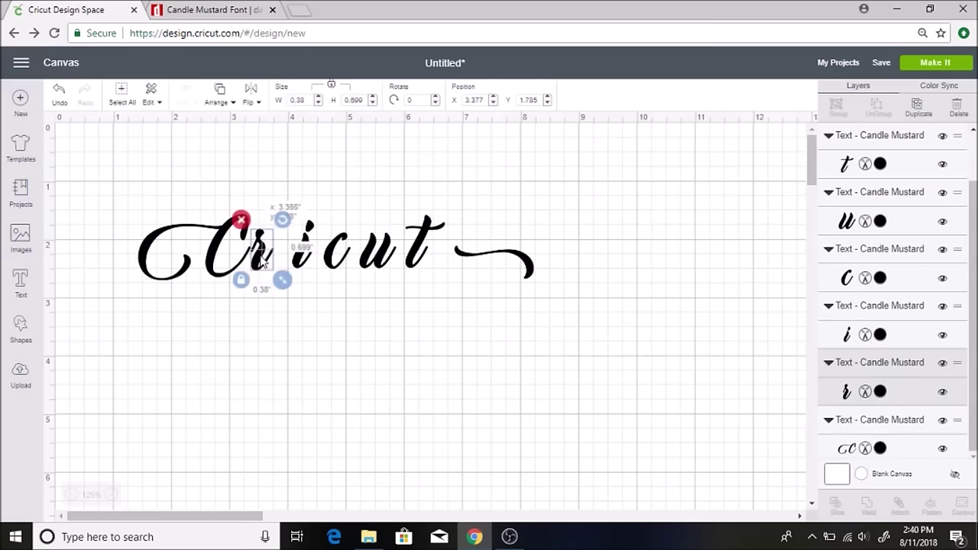
click(111, 495)
click(111, 496)
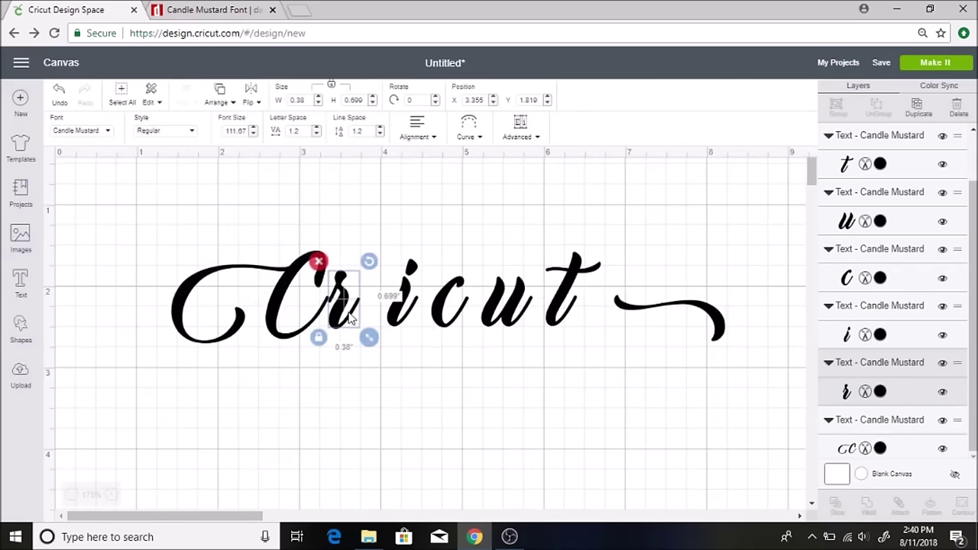
mouse_move(349, 320)
mouse_down()
mouse_move(327, 320)
mouse_move(369, 319)
mouse_move(349, 325)
mouse_up()
click(348, 328)
Step: Close up the i, c, u and t, join the swash after the t, and select the whole word
drag(450, 310, 434, 312)
drag(366, 305, 364, 303)
drag(434, 312, 387, 312)
drag(495, 320, 410, 321)
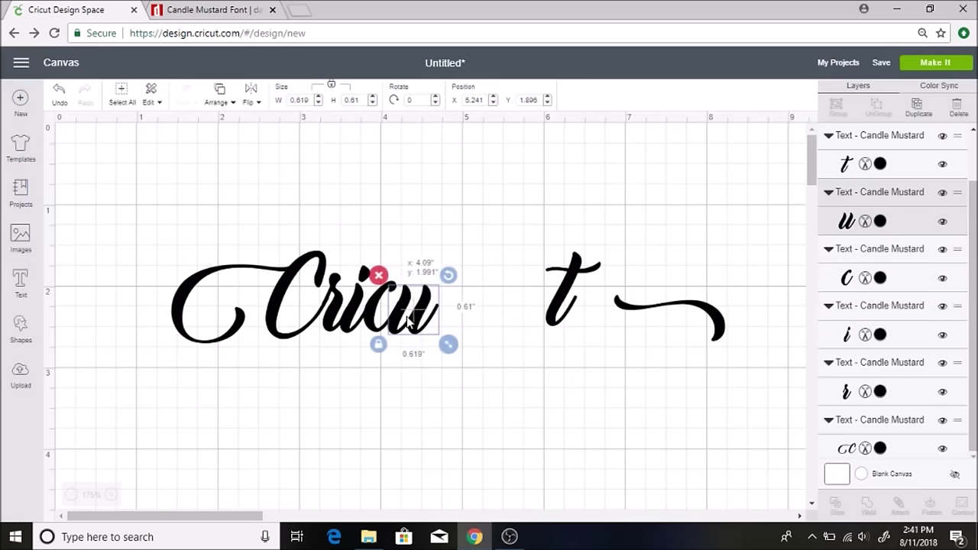
click(462, 333)
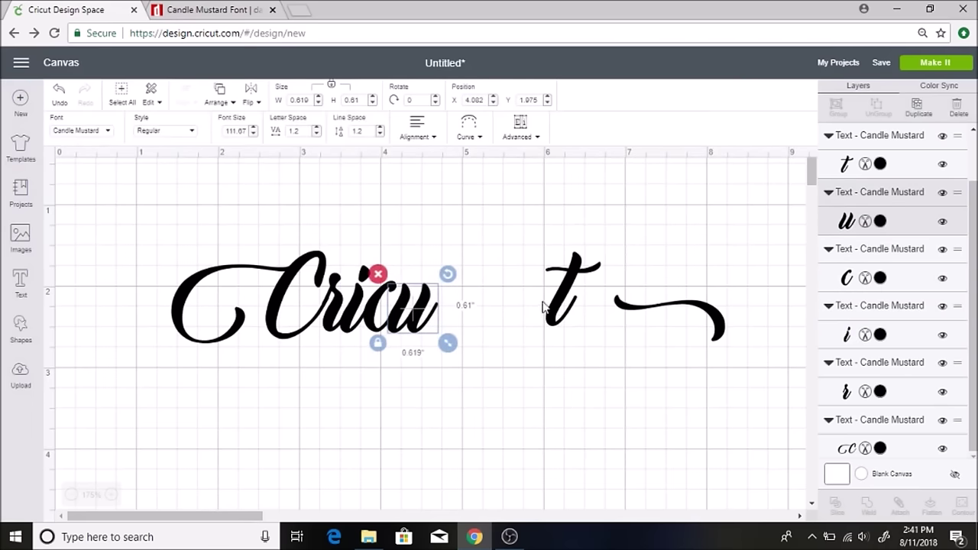
drag(544, 316, 428, 327)
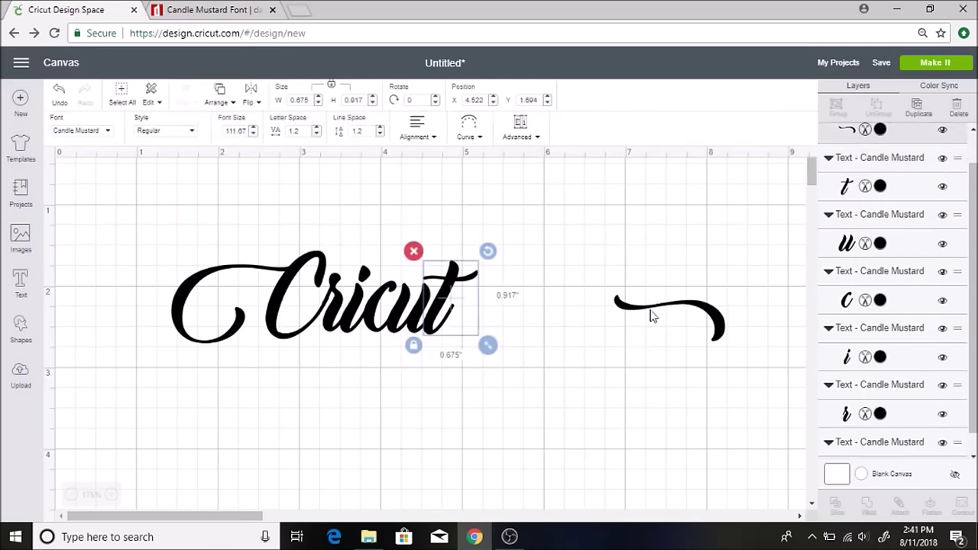
drag(649, 312, 500, 319)
click(615, 257)
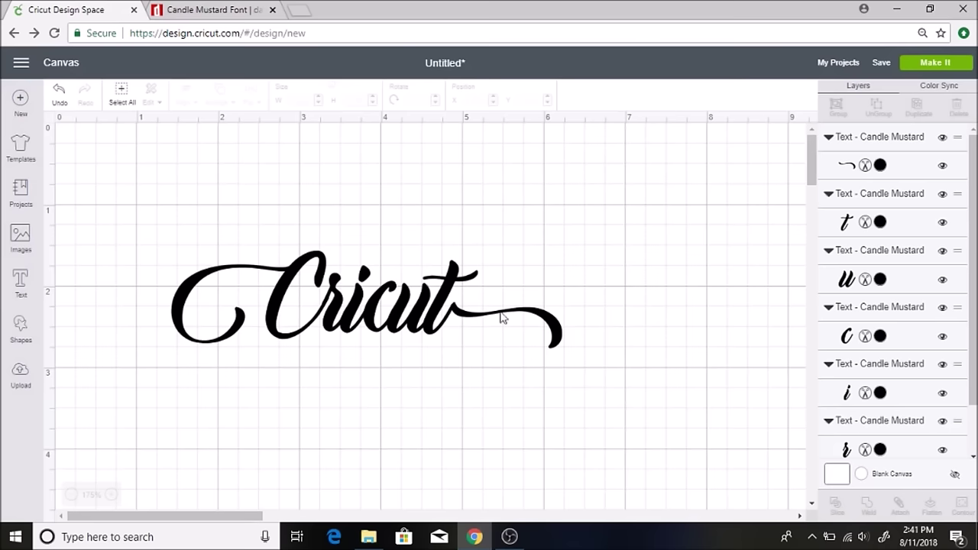
drag(604, 384, 169, 242)
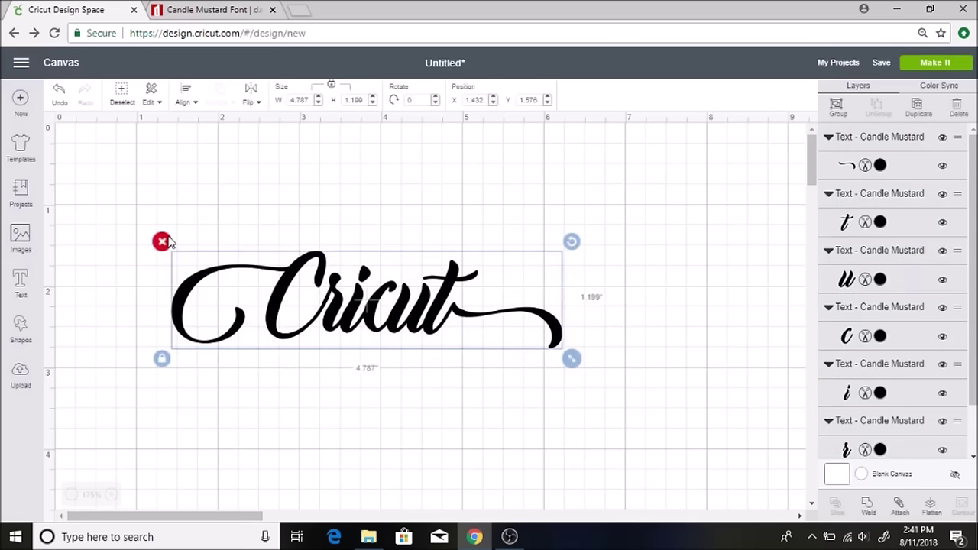
click(867, 504)
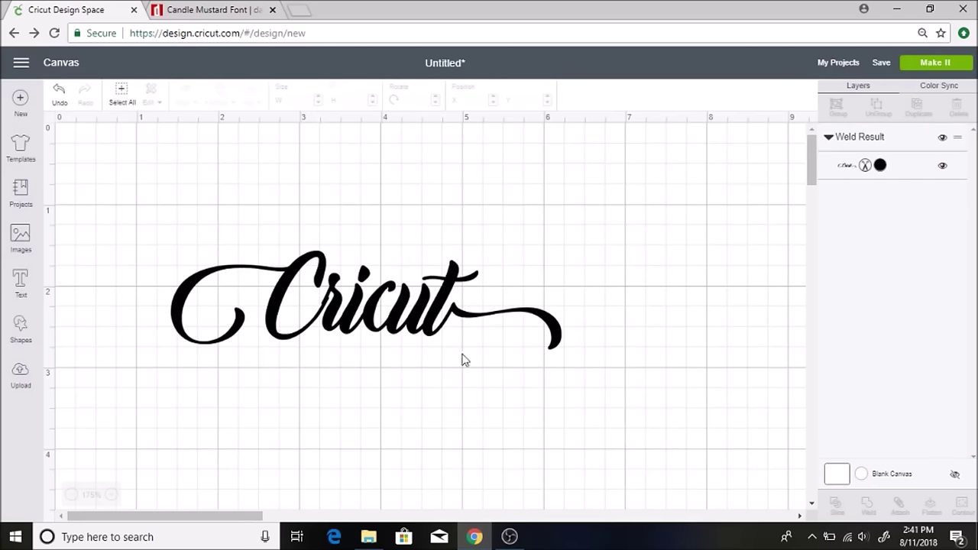
click(71, 496)
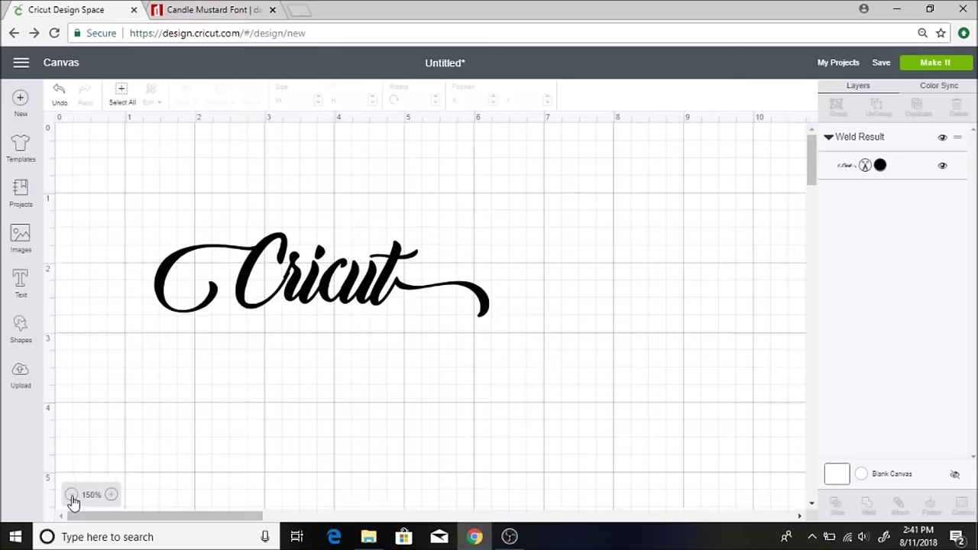
click(112, 496)
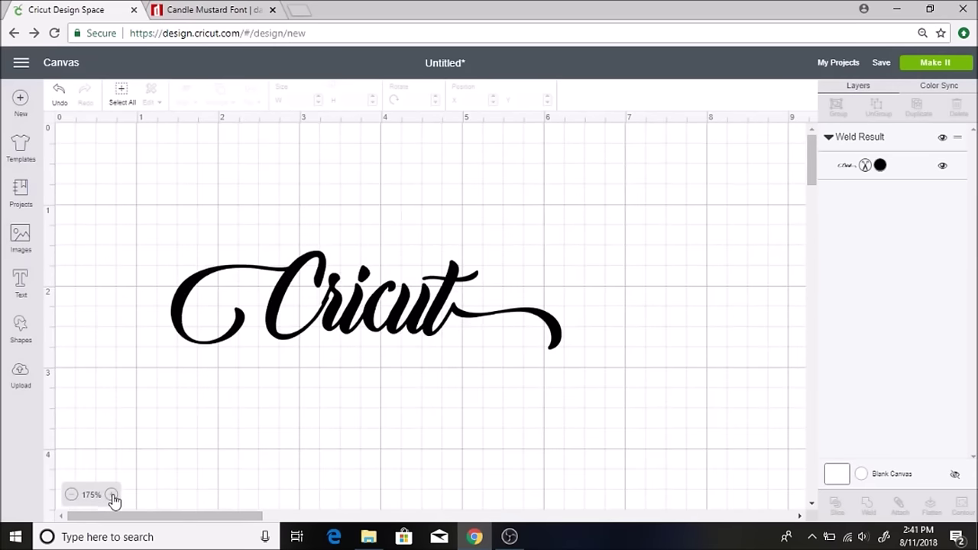
scroll(324, 374, up, 1)
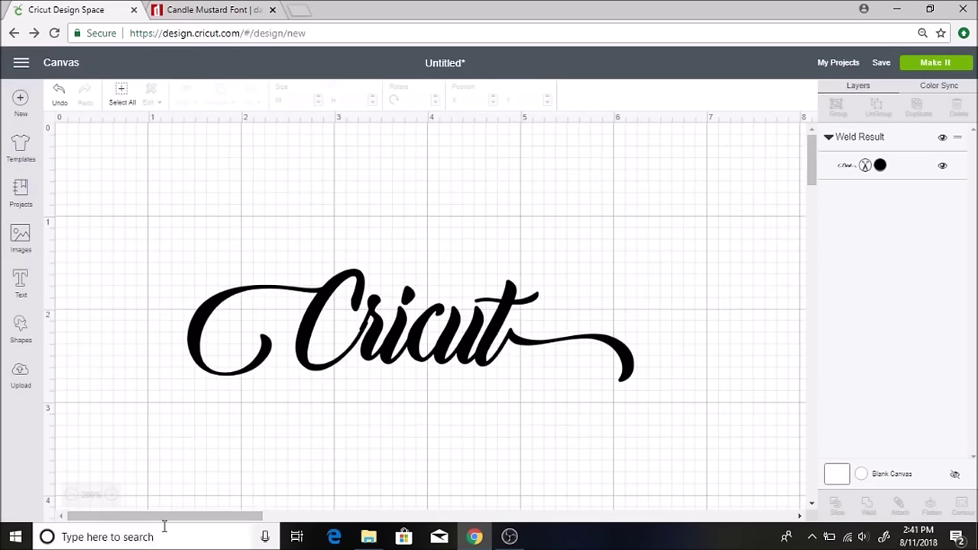
click(72, 493)
click(73, 494)
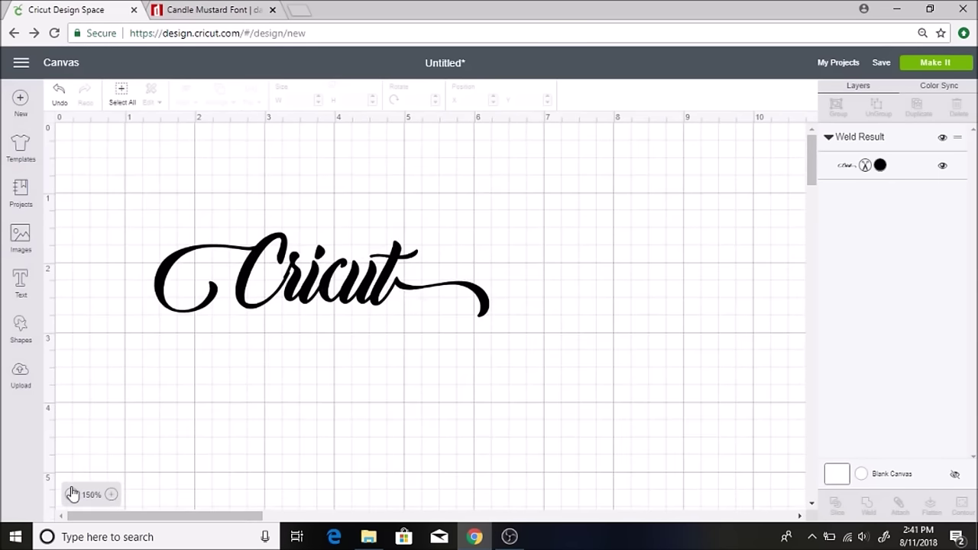
click(72, 493)
click(72, 494)
click(72, 493)
click(191, 210)
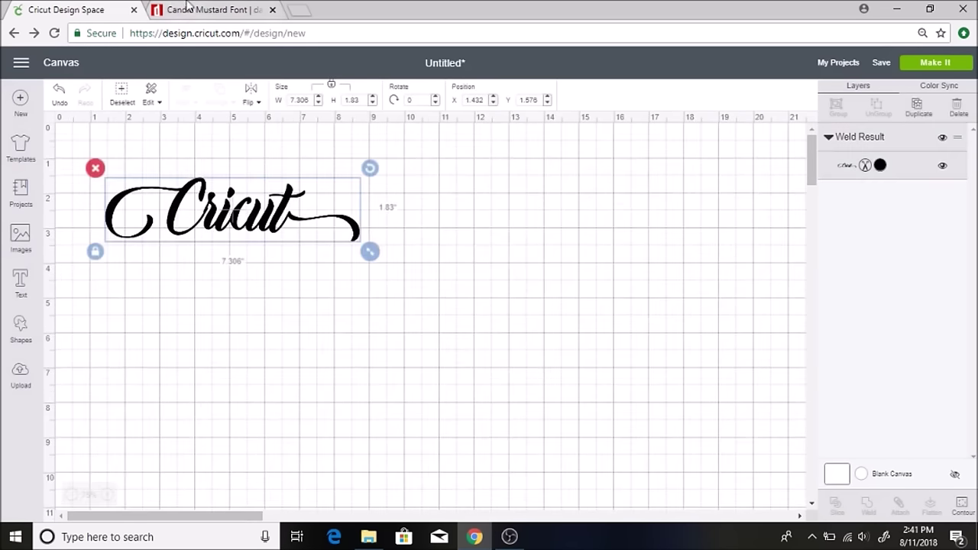
Step: Return to the DaFont tab and go back to the Script fonts listing
click(202, 9)
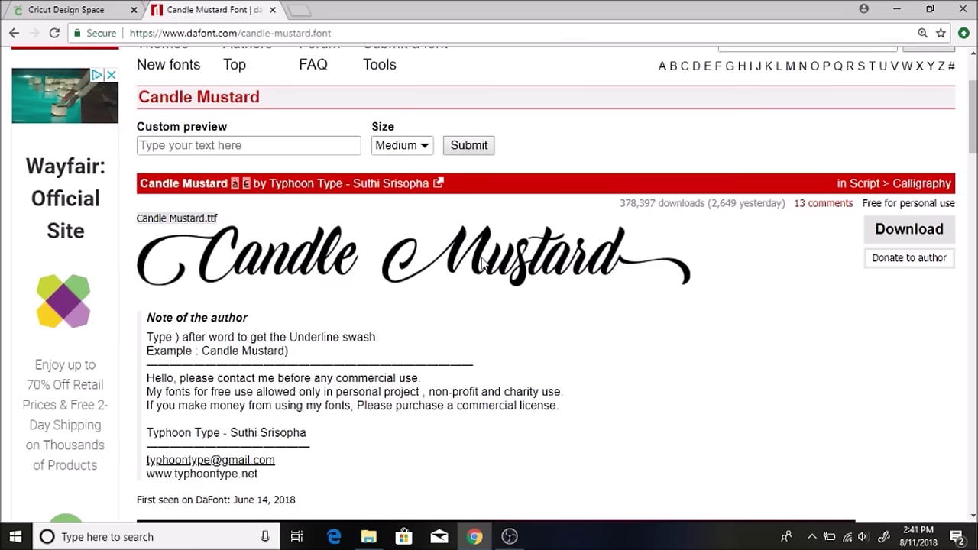
scroll(482, 261, up, 2)
click(14, 34)
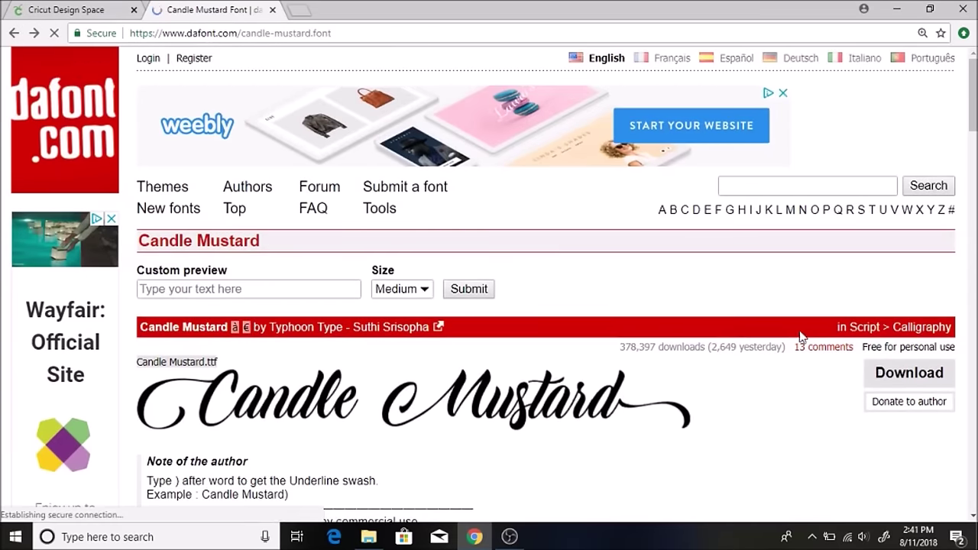
click(14, 34)
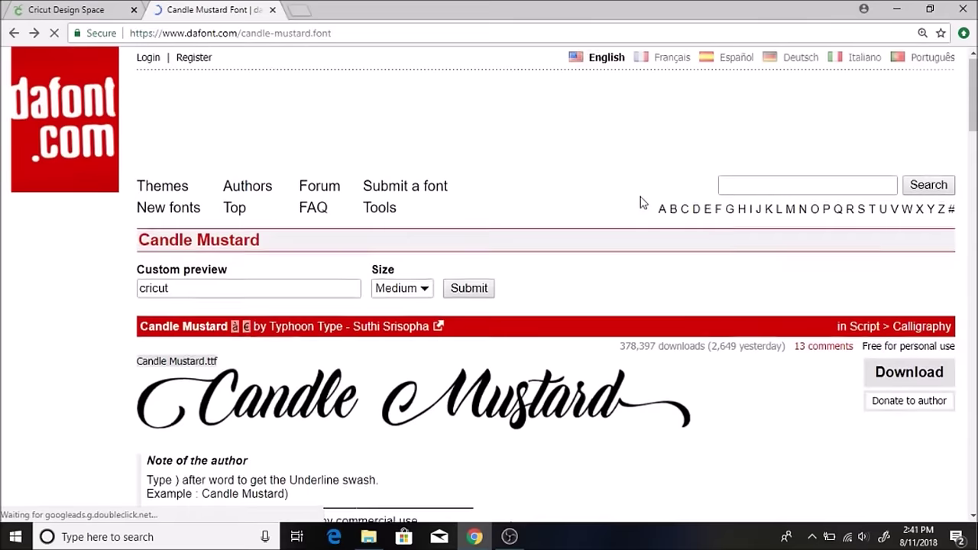
click(14, 34)
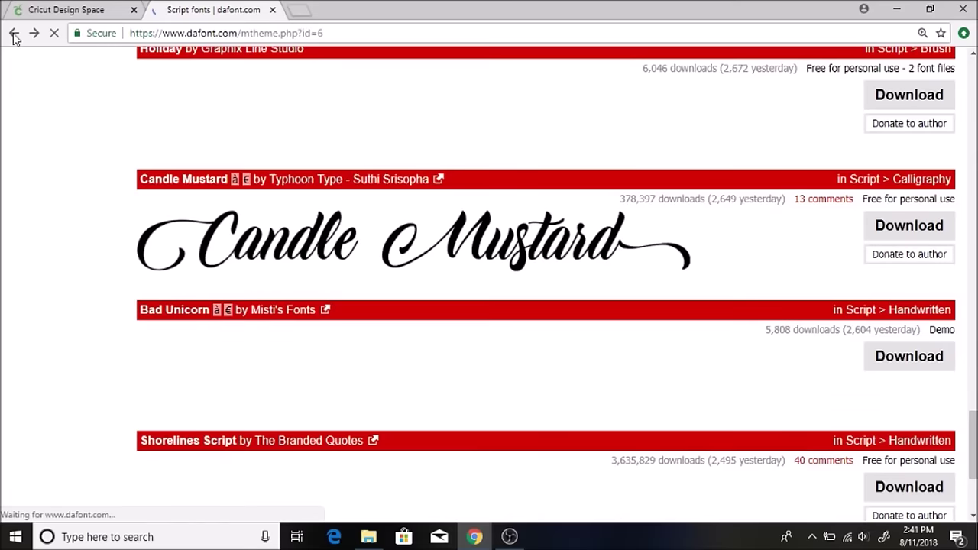
scroll(417, 208, down, 5)
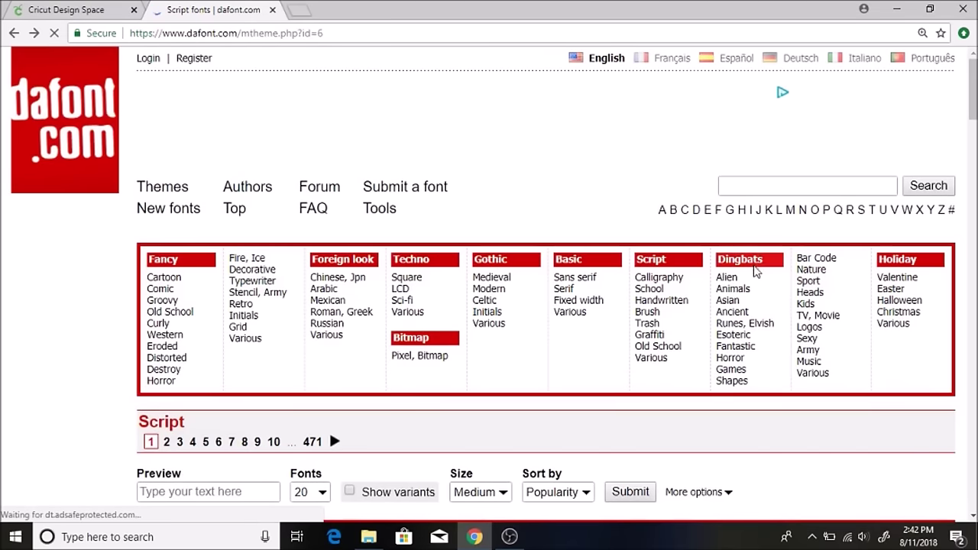
Step: Open the Dingbats category and browse to its second page
click(754, 262)
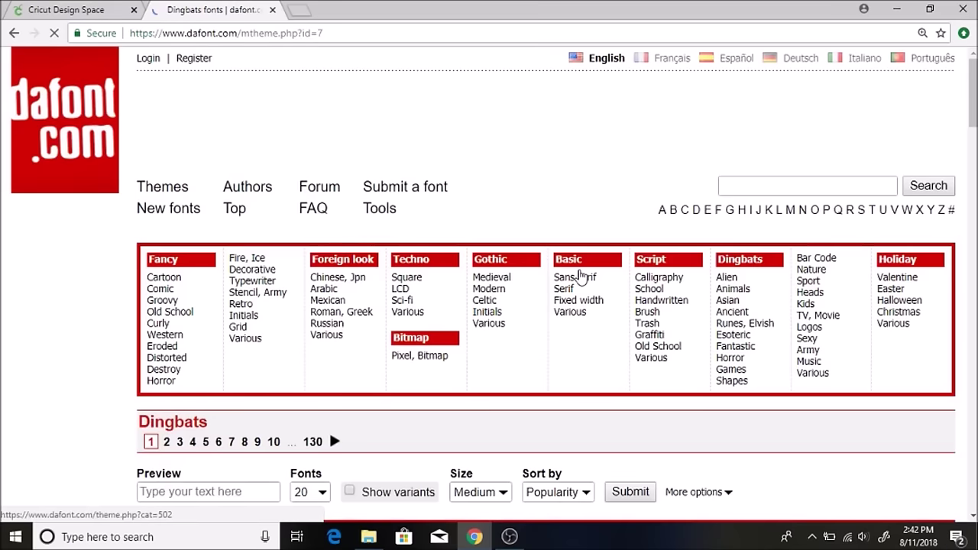
scroll(516, 310, down, 1)
scroll(516, 310, down, 2)
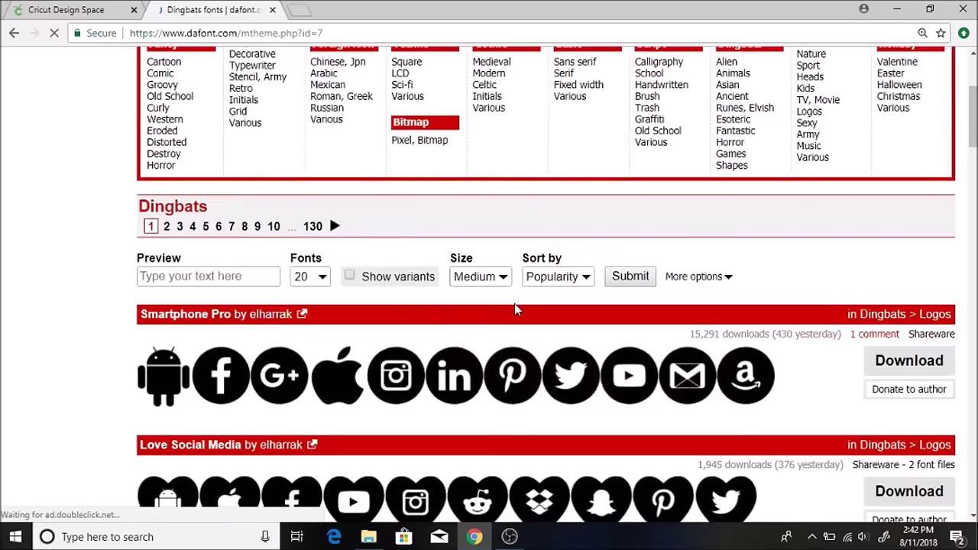
scroll(504, 367, down, 5)
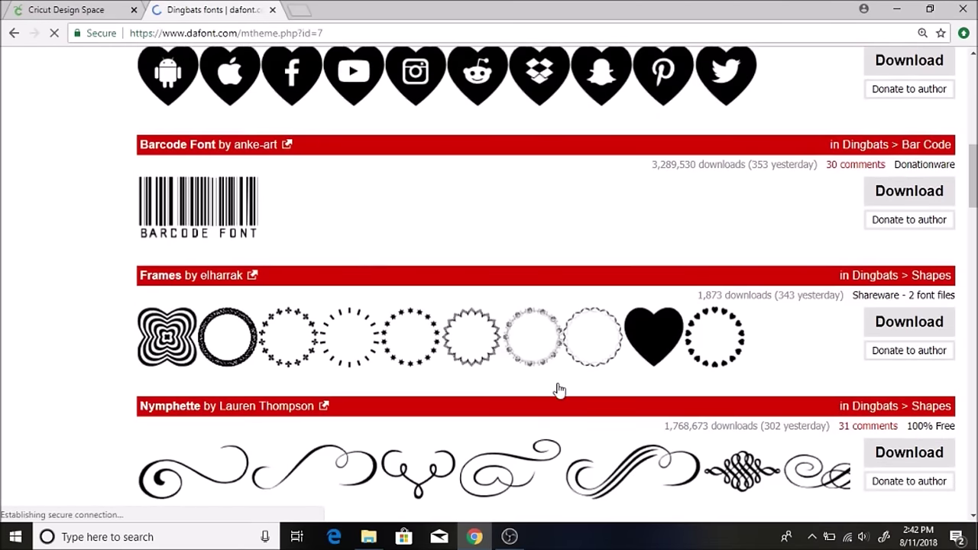
scroll(559, 389, down, 3)
scroll(559, 390, down, 2)
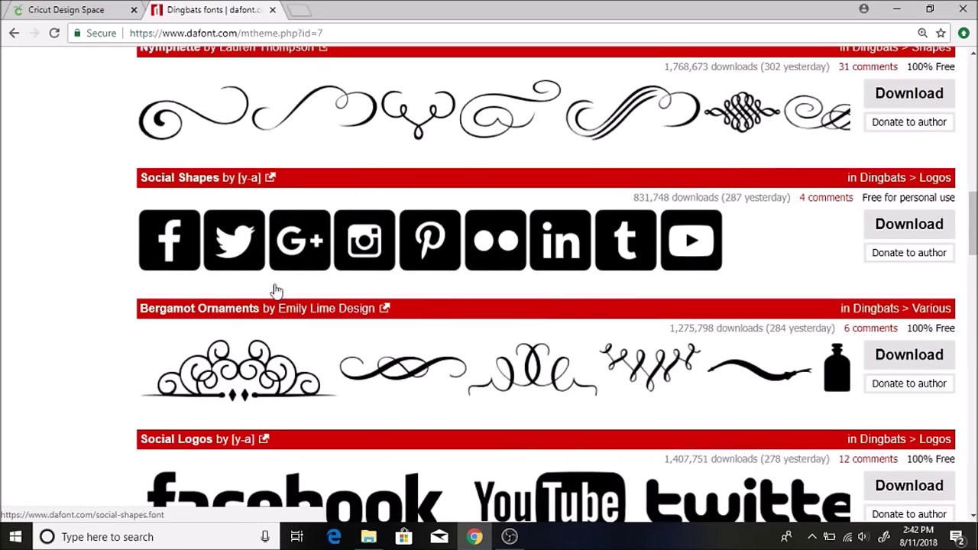
scroll(405, 294, down, 4)
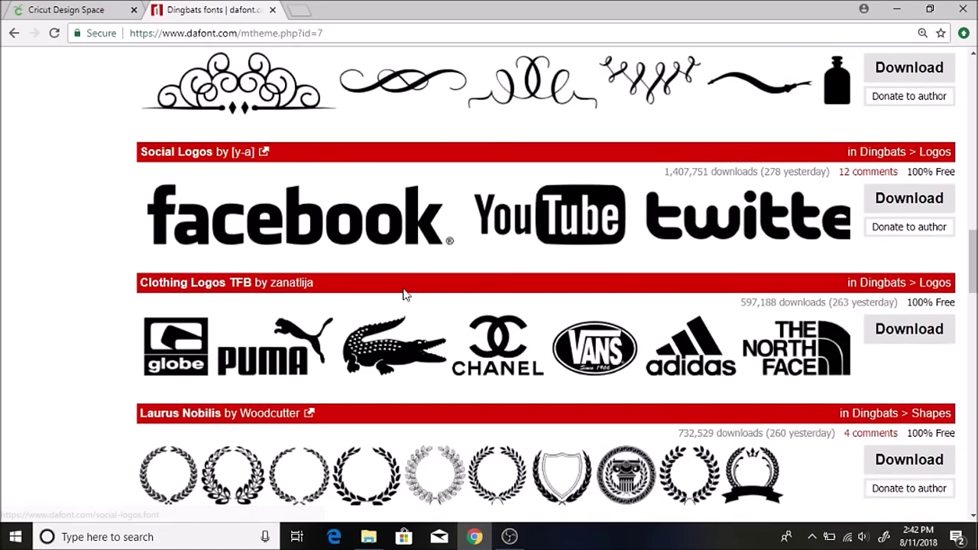
scroll(407, 336, down, 2)
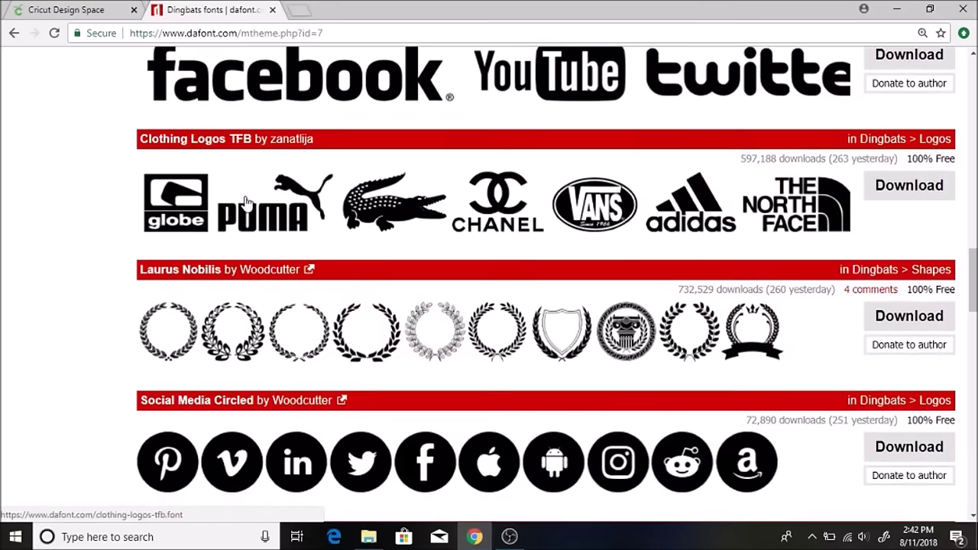
scroll(123, 340, down, 6)
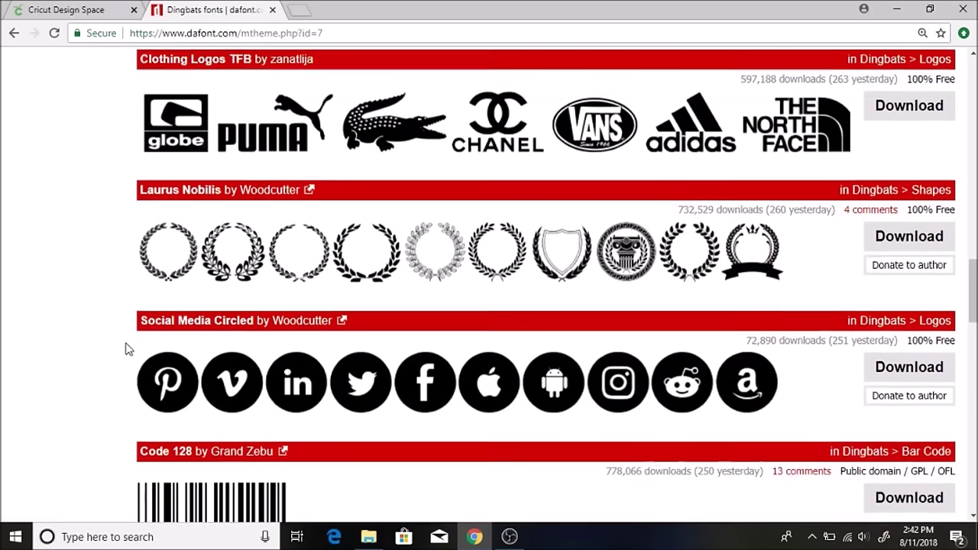
scroll(126, 348, down, 1)
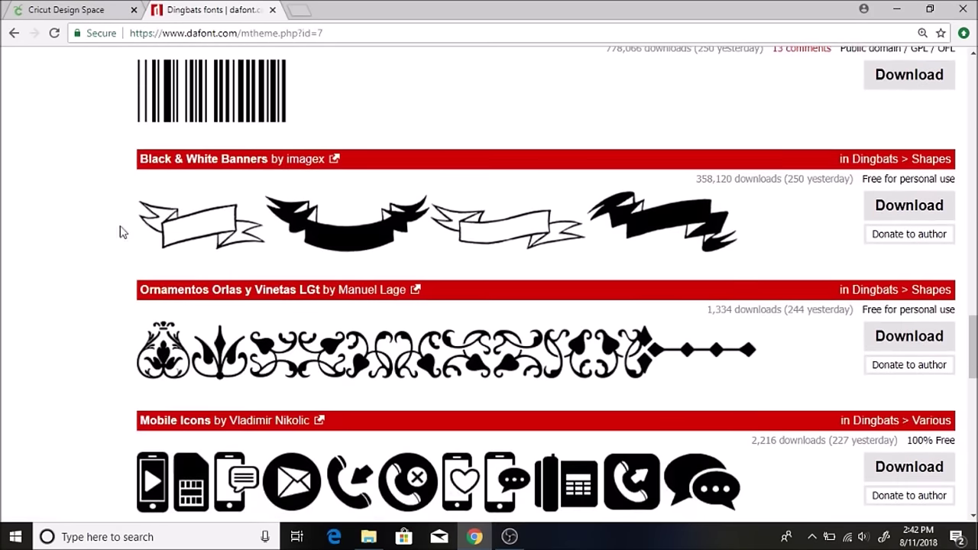
scroll(88, 268, down, 7)
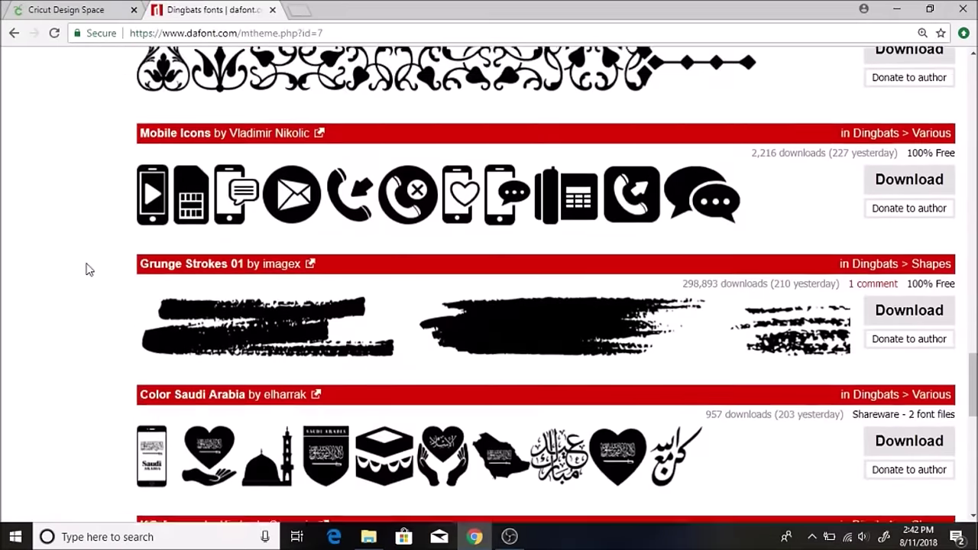
scroll(88, 267, down, 4)
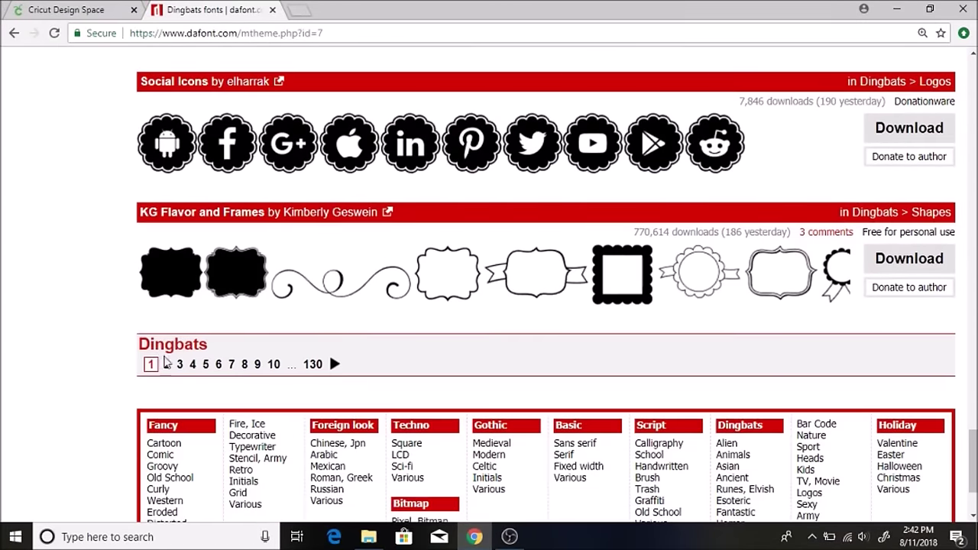
click(168, 365)
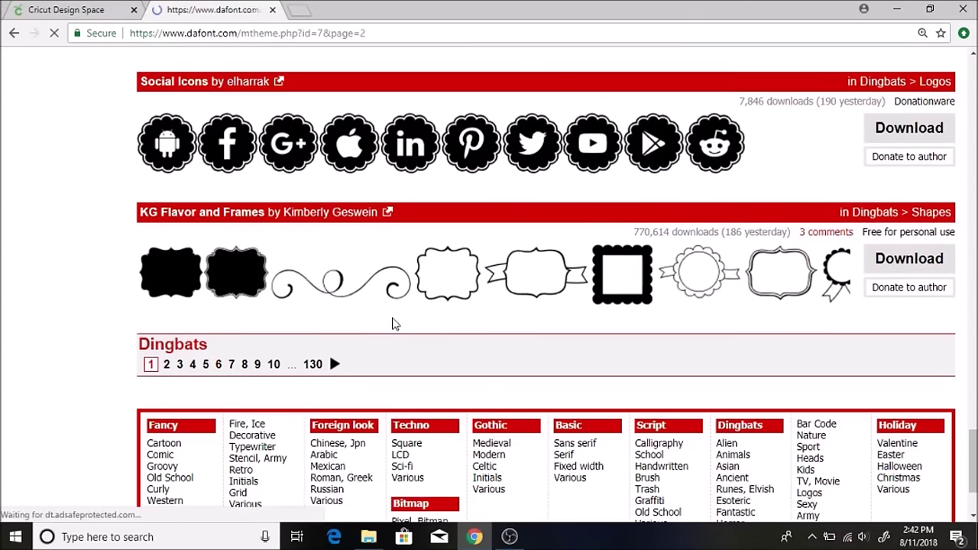
Step: Open the Arrow Crafter font page and download the font
scroll(122, 300, down, 5)
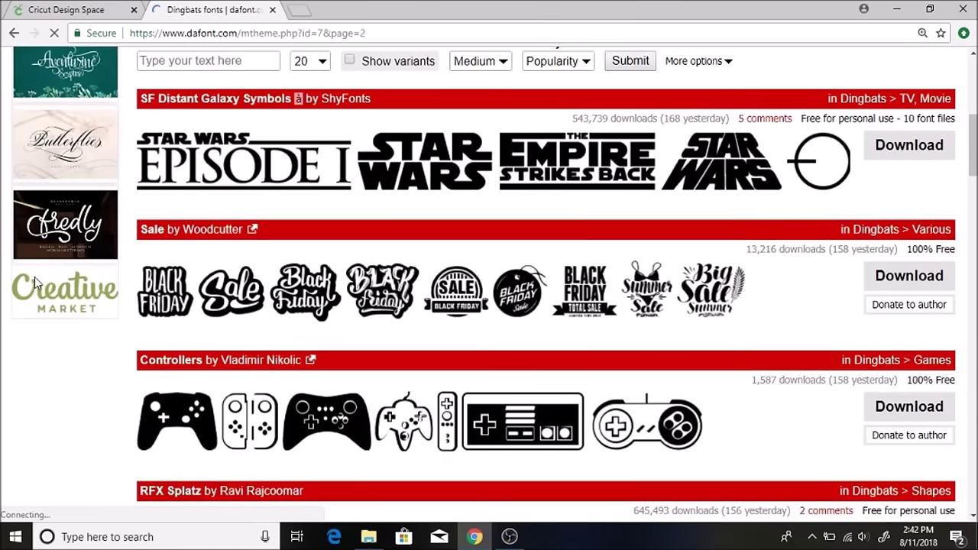
scroll(36, 284, down, 1)
scroll(36, 284, down, 6)
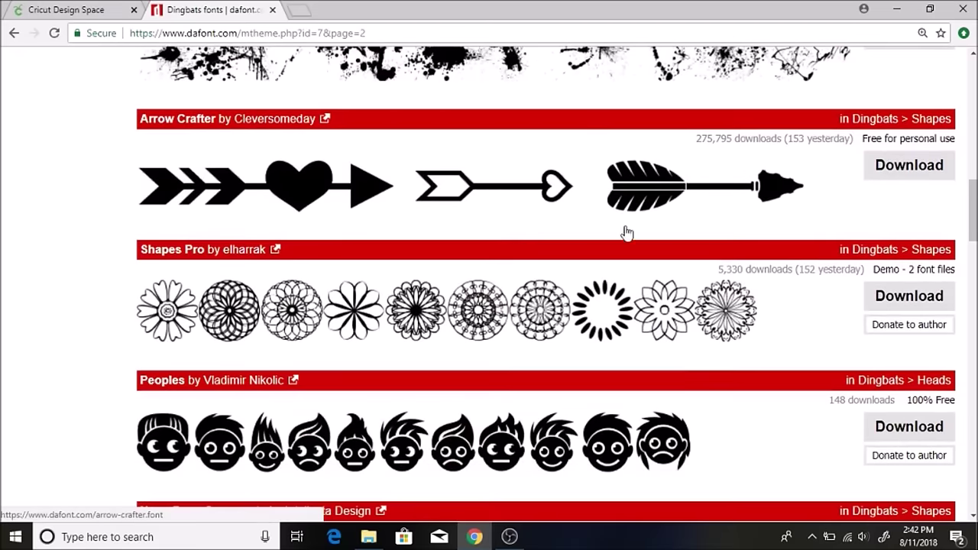
scroll(120, 273, down, 1)
scroll(120, 273, up, 1)
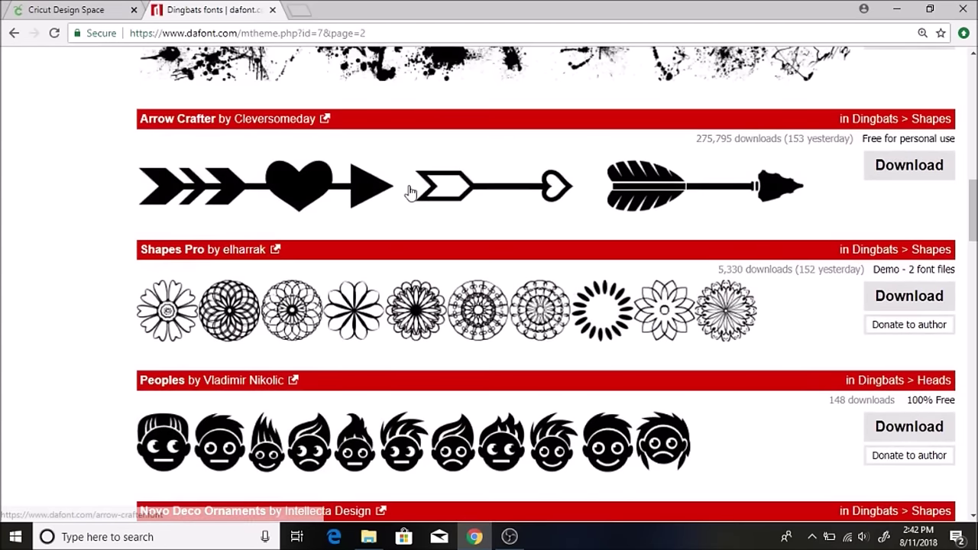
click(410, 191)
scroll(459, 284, down, 4)
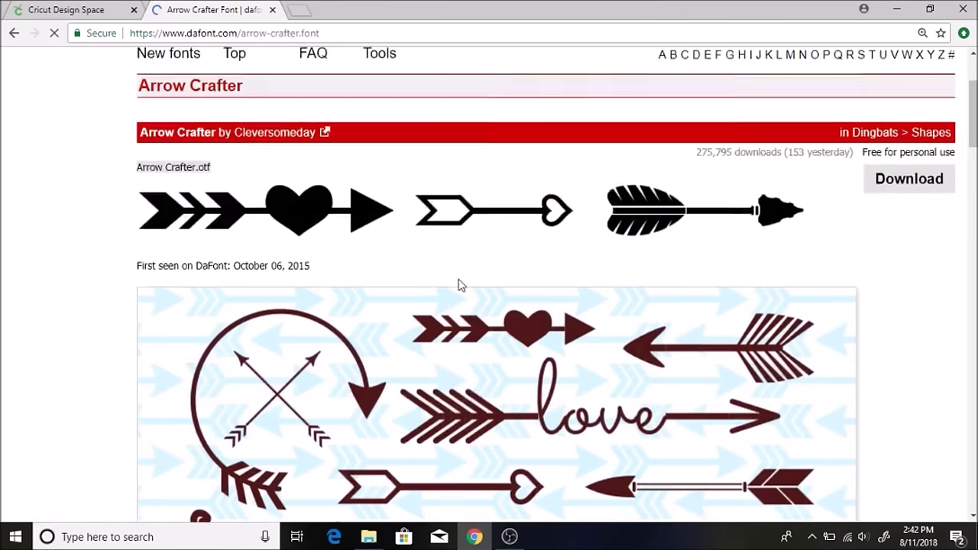
scroll(459, 284, down, 14)
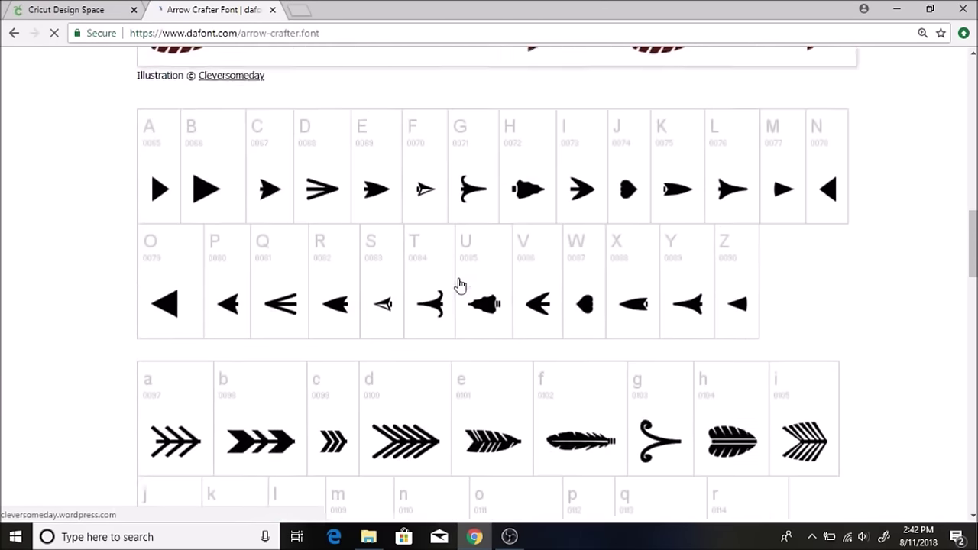
scroll(459, 283, up, 2)
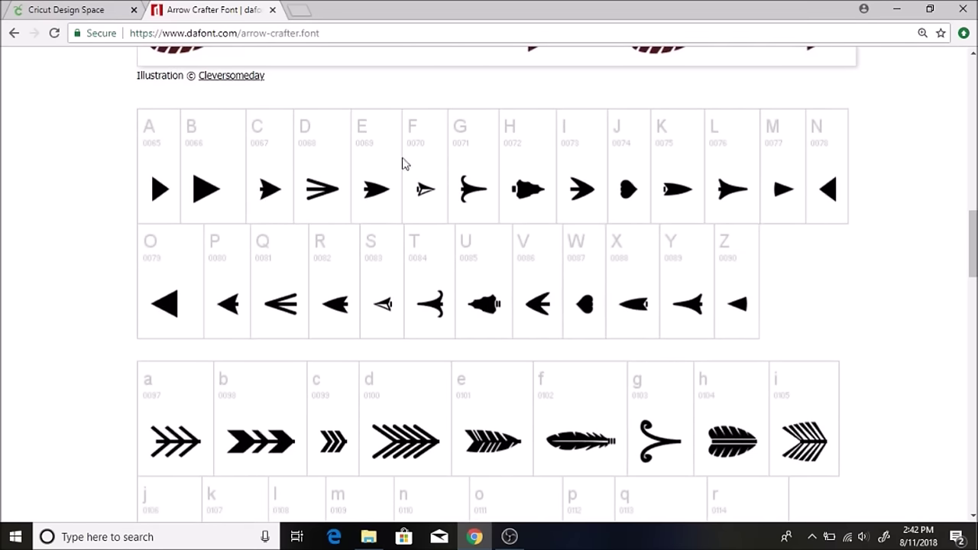
scroll(640, 355, down, 3)
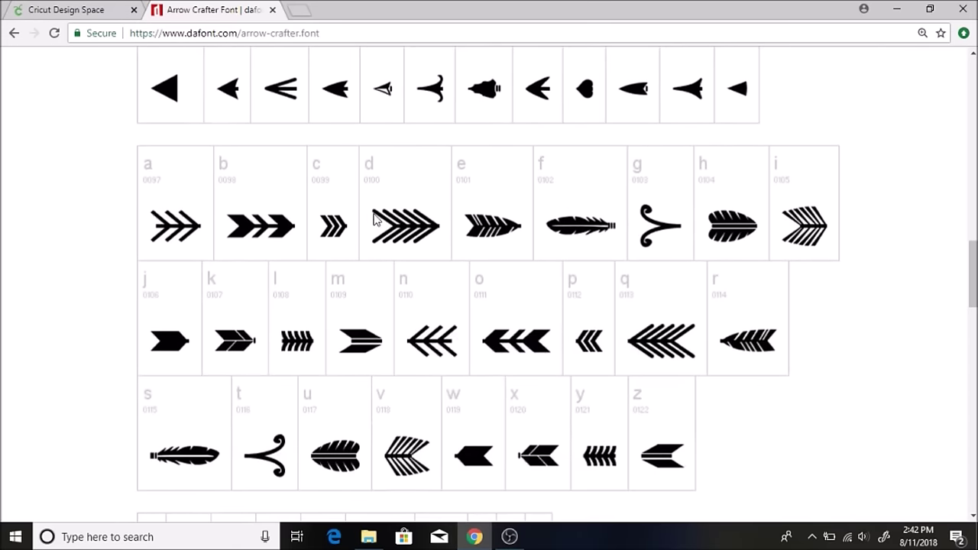
scroll(731, 290, up, 15)
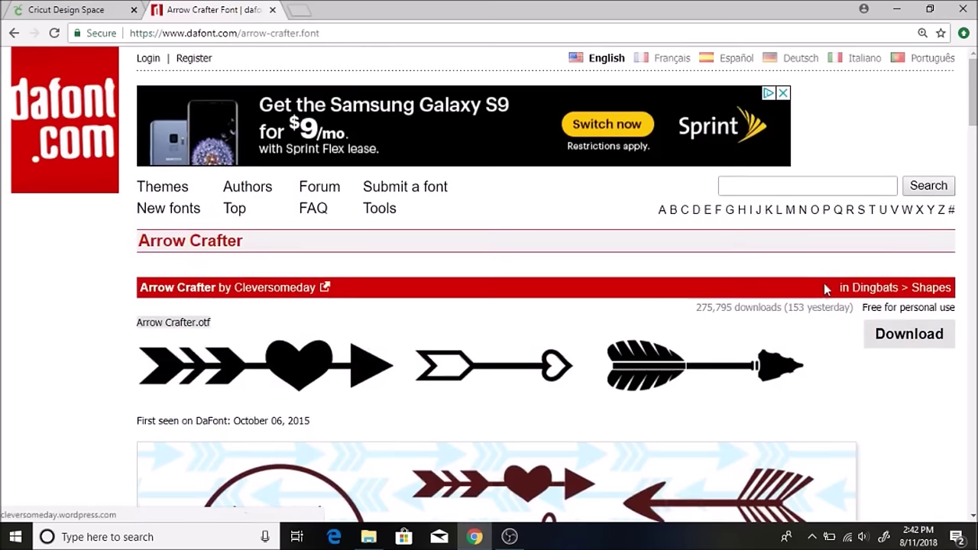
click(904, 348)
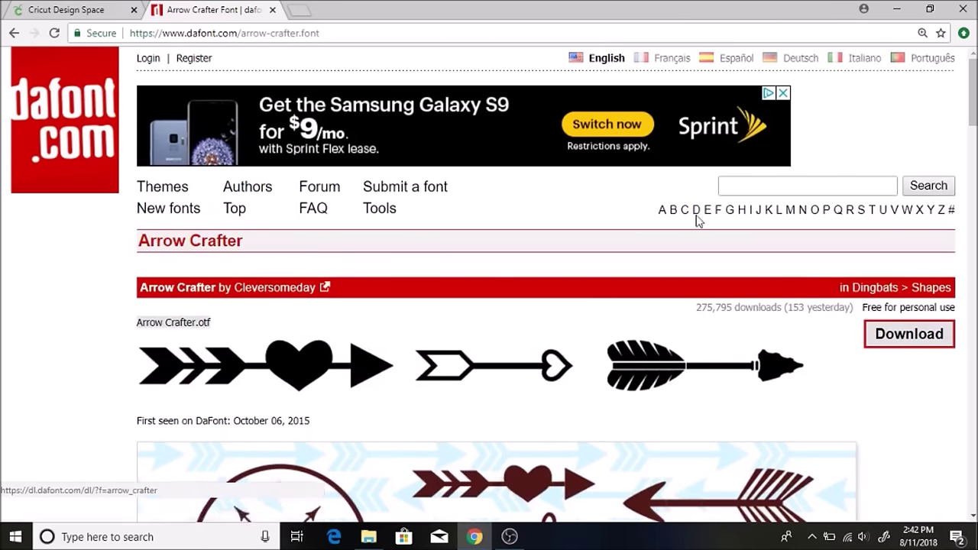
Step: Extract the downloaded arrow_crafter.zip in the Downloads folder with Extract All
key(alt+Tab)
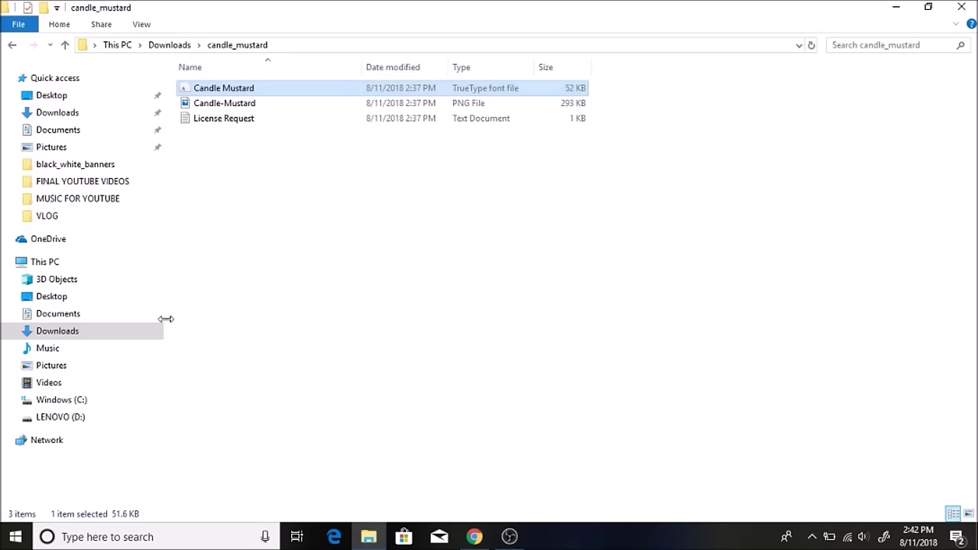
click(87, 334)
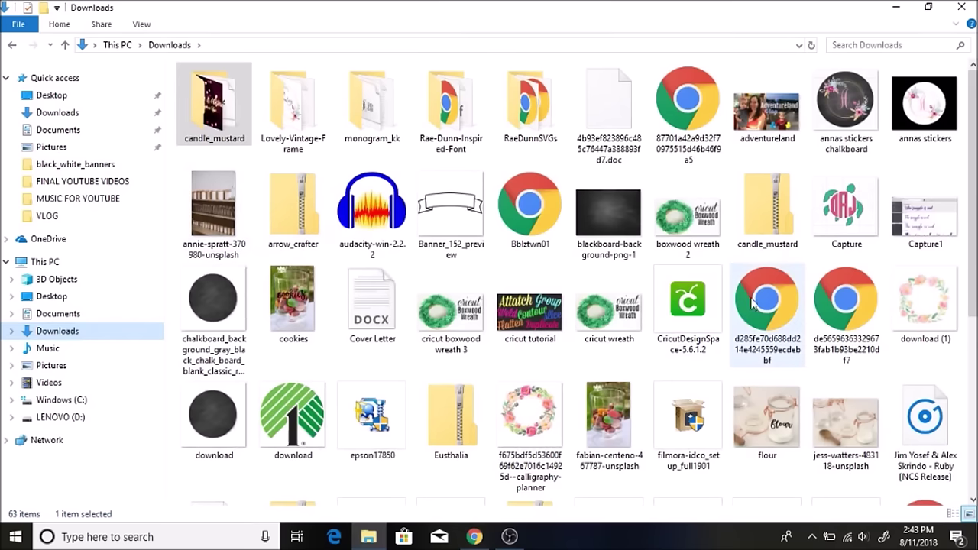
click(284, 202)
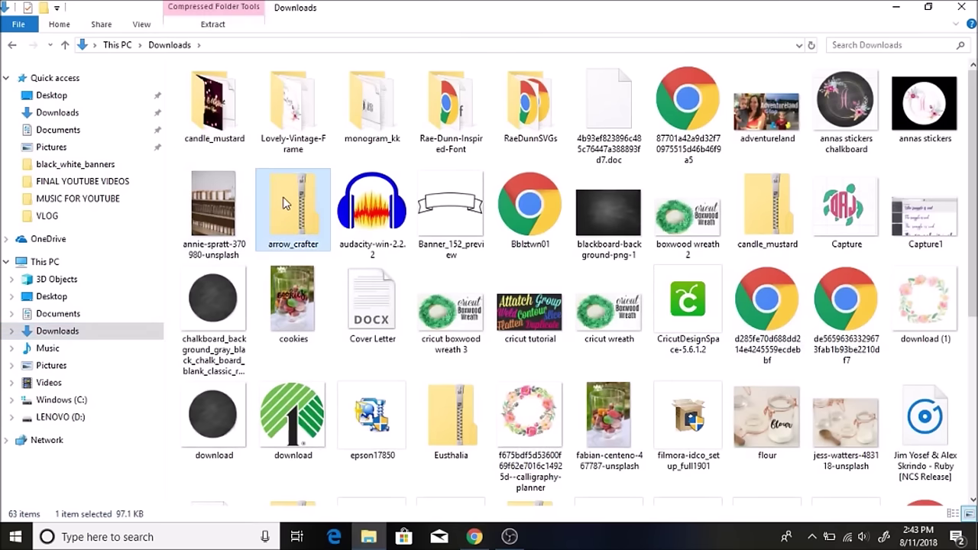
right_click(302, 201)
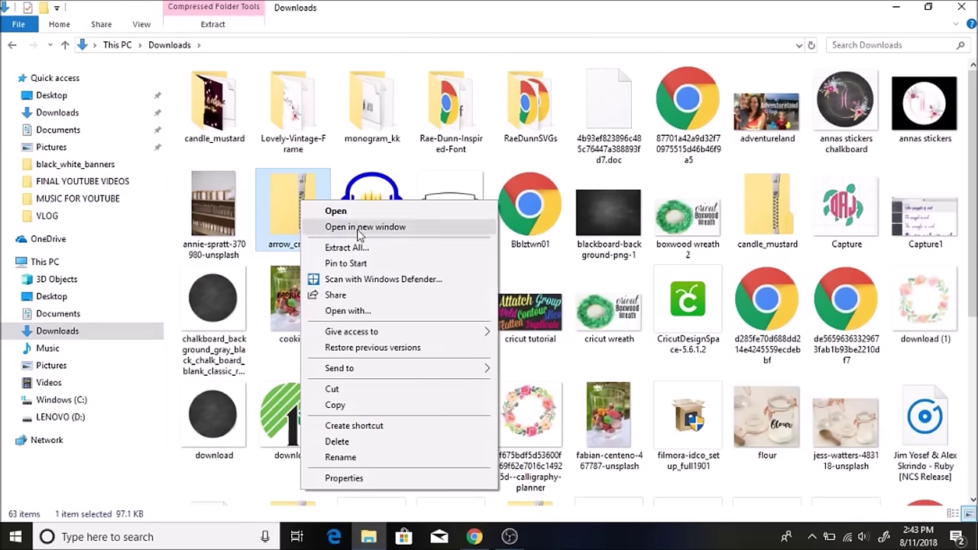
click(328, 245)
click(618, 407)
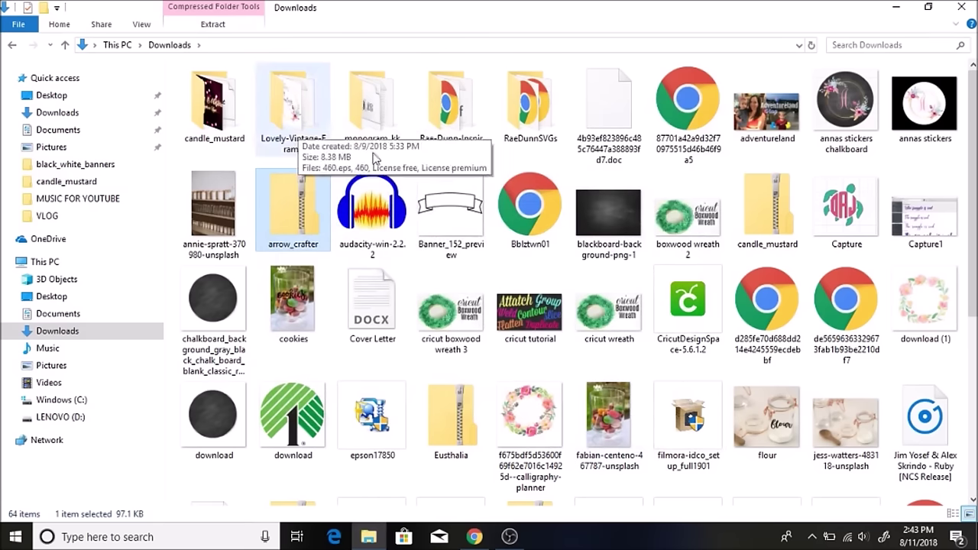
Step: Install the Arrow Crafter font from the extracted arrow_crafter folder
scroll(589, 241, down, 5)
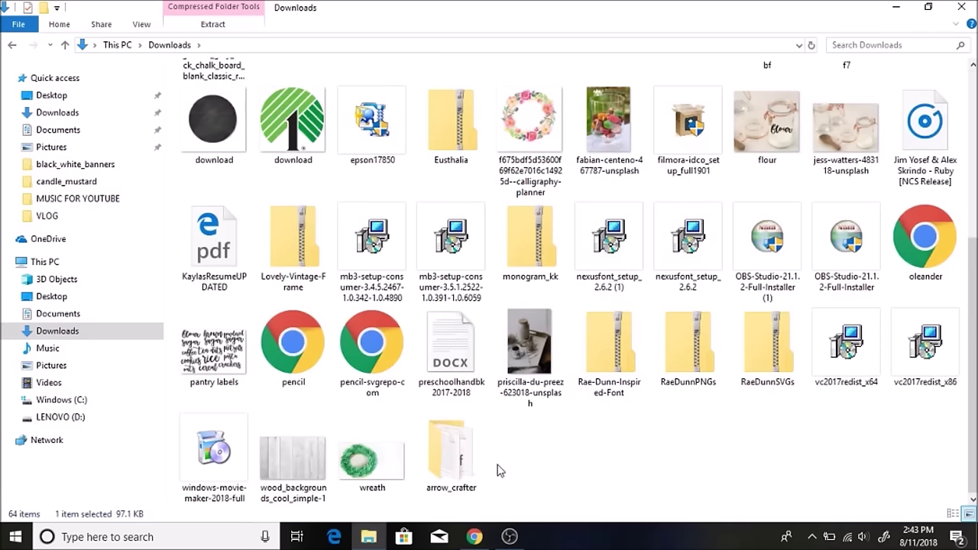
click(464, 462)
double_click(464, 463)
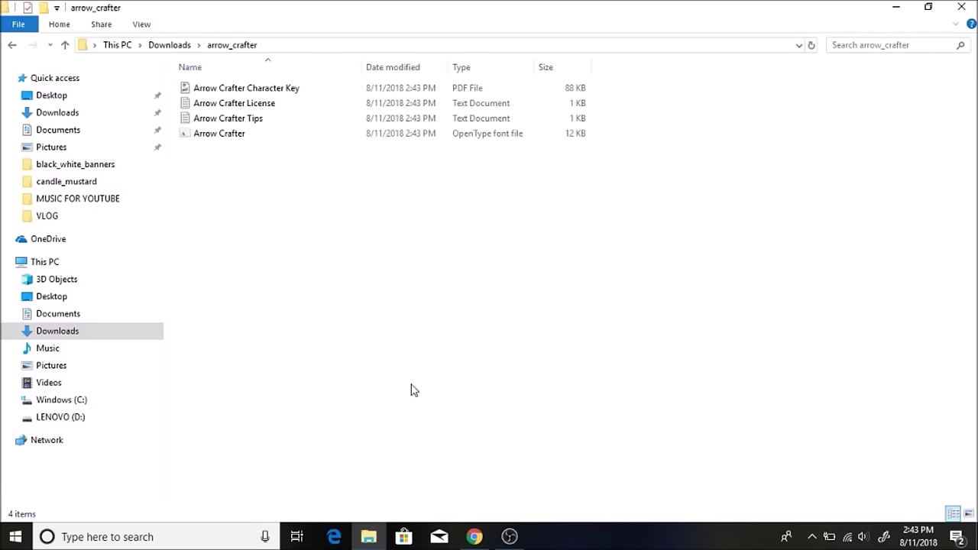
click(226, 137)
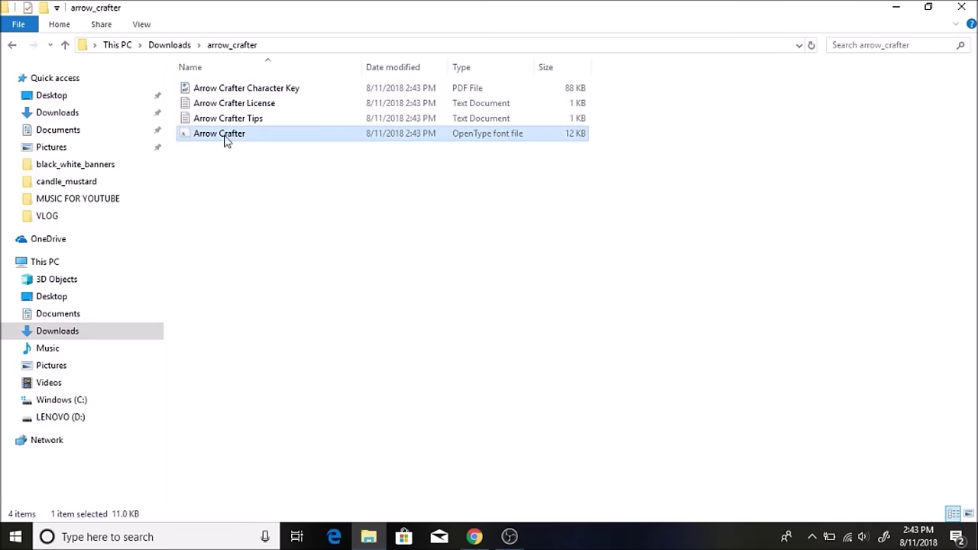
right_click(226, 141)
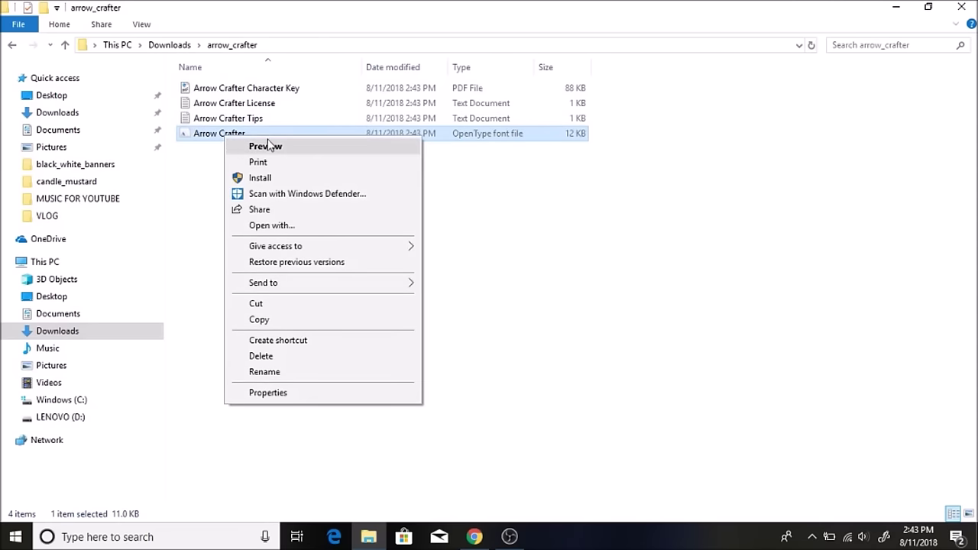
click(269, 178)
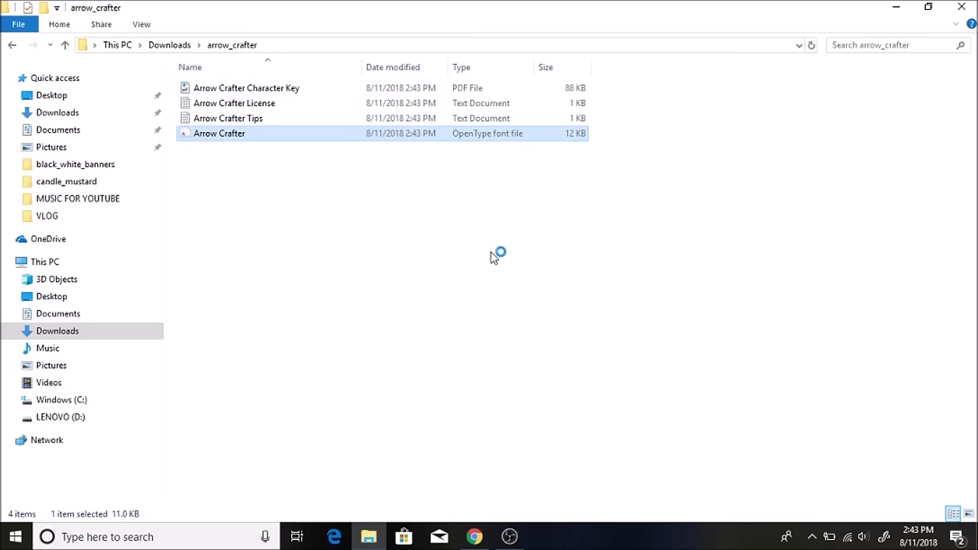
Step: Return to the Design Space tab, deselect the welded Cricut lettering and add a text box
click(475, 538)
click(42, 9)
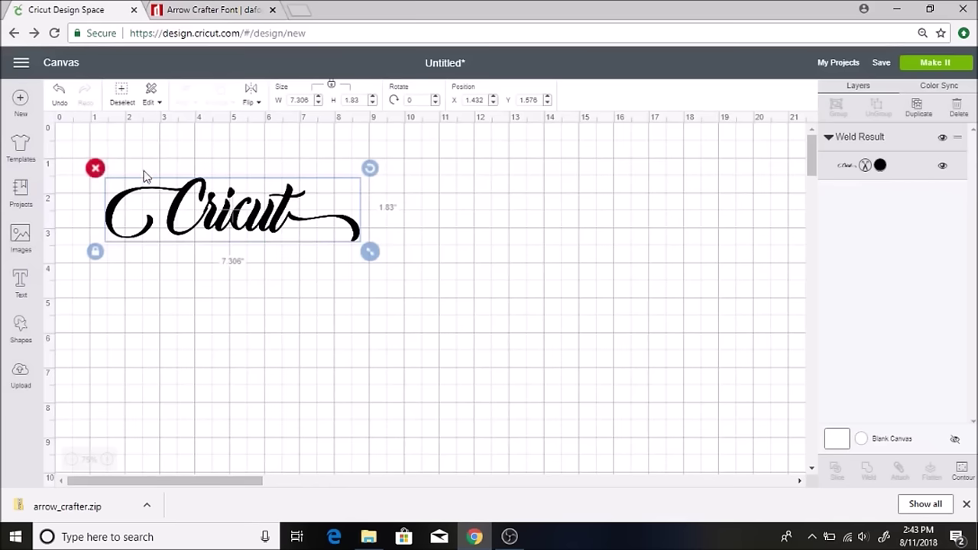
click(172, 251)
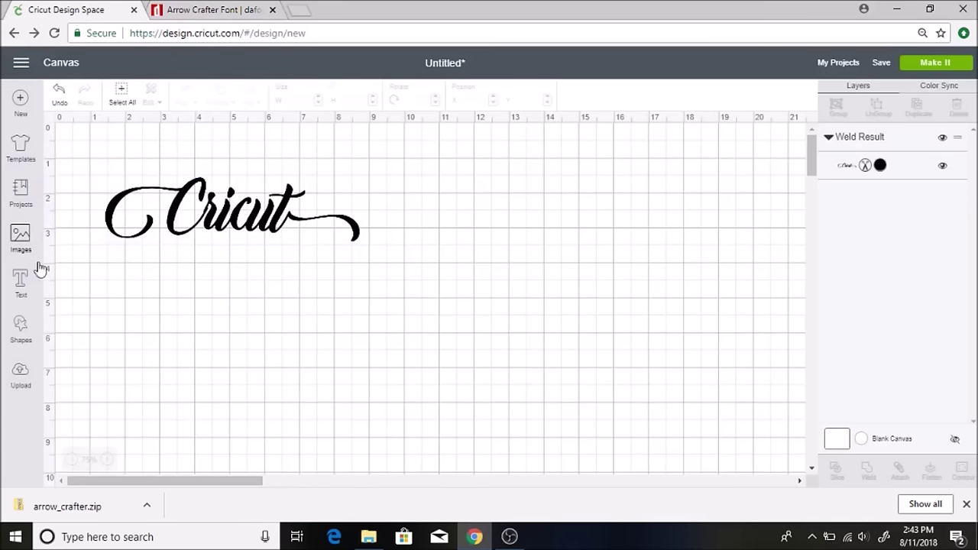
click(22, 283)
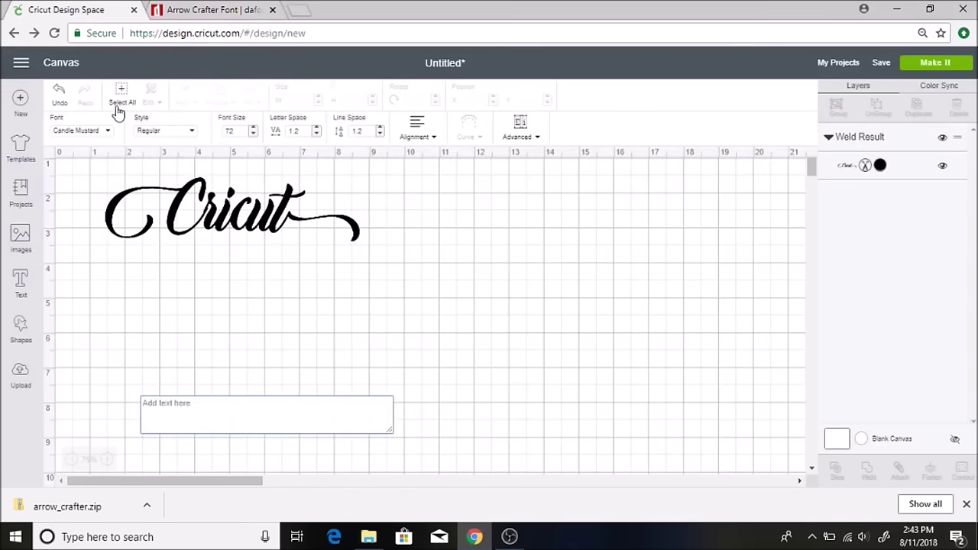
Step: Clear the old 'candle' font search, close the list, and reload Design Space to load the new font
click(73, 132)
double_click(521, 103)
key(BackSpace)
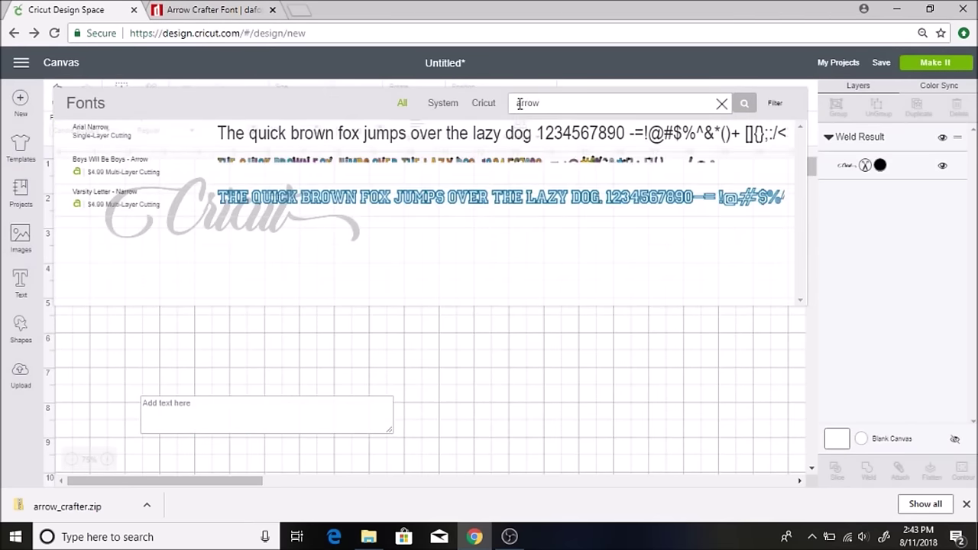
click(384, 356)
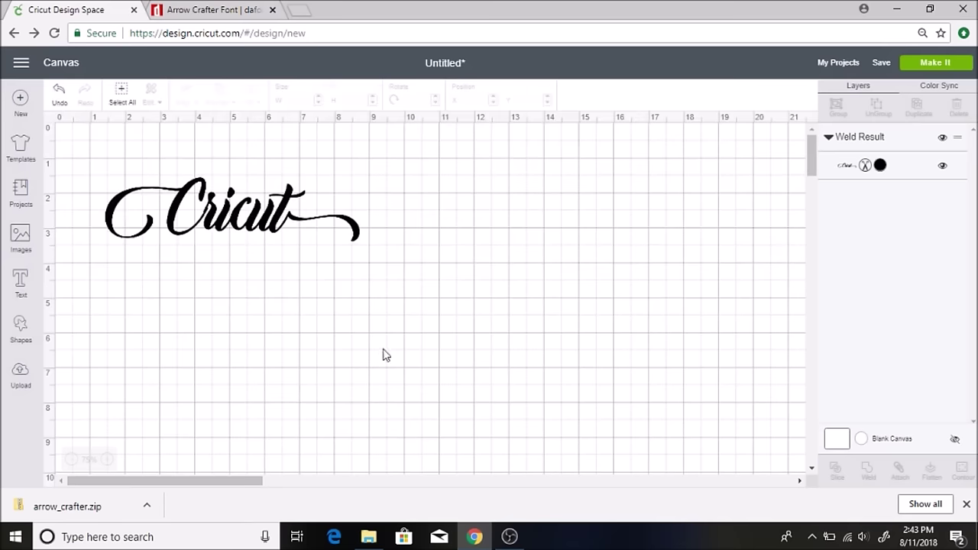
click(55, 32)
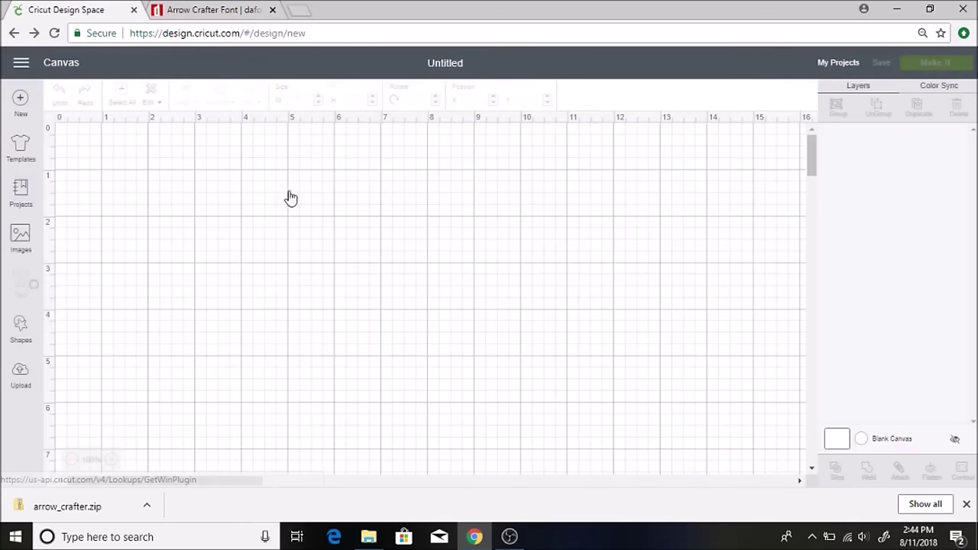
Step: Add a text box and set its font to Arrow Crafter by searching 'arrow'
click(21, 293)
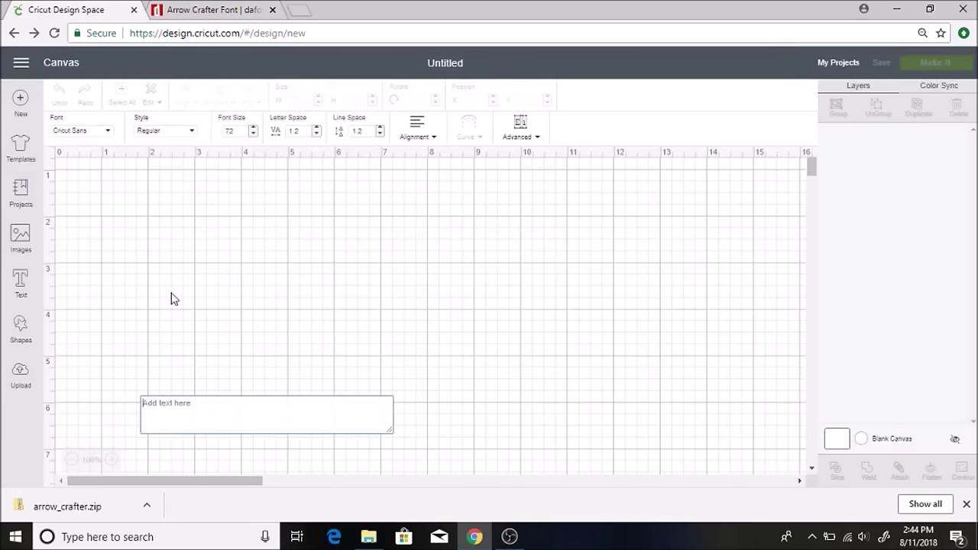
click(69, 133)
click(545, 104)
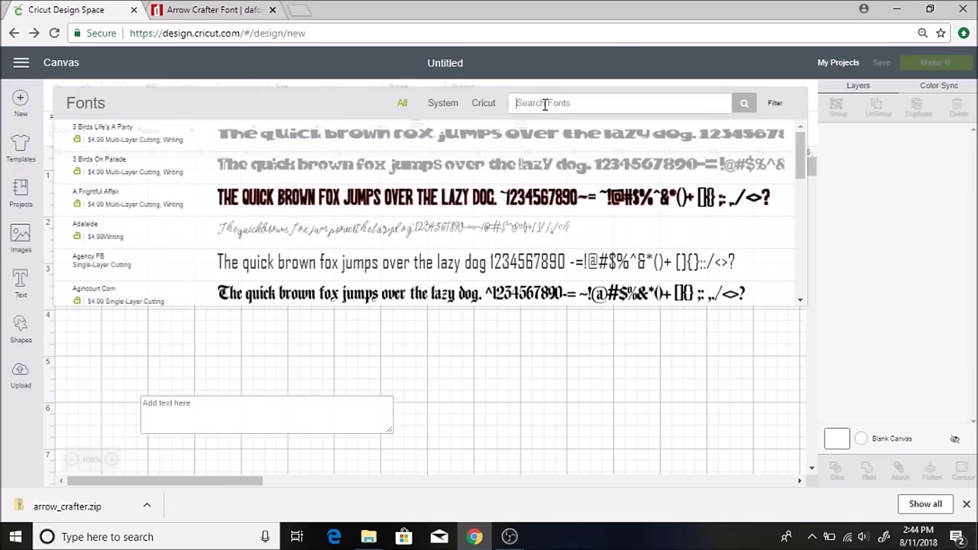
text(arrow)
key(Return)
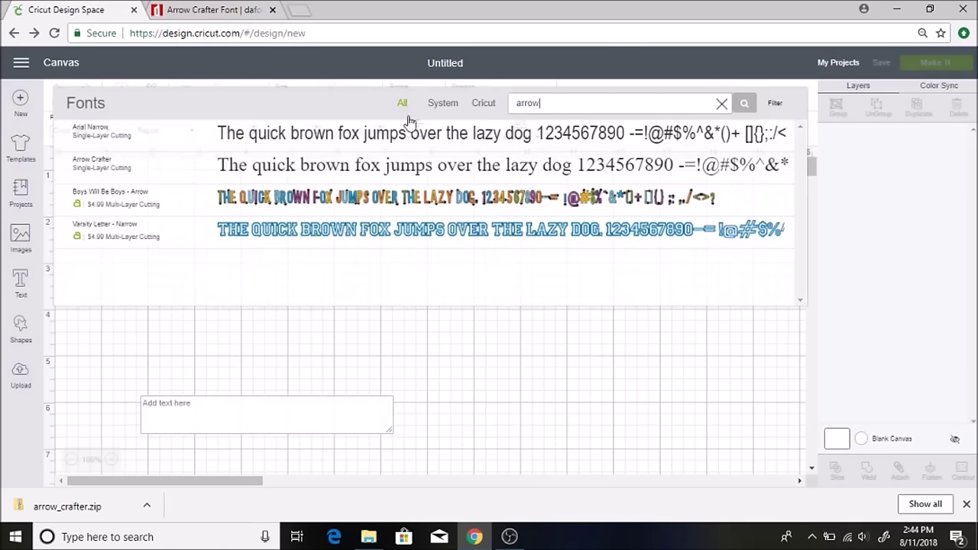
click(283, 162)
Step: Check the Arrow Crafter character map on the dafont.com tab, then come back
key(ctrl+Tab)
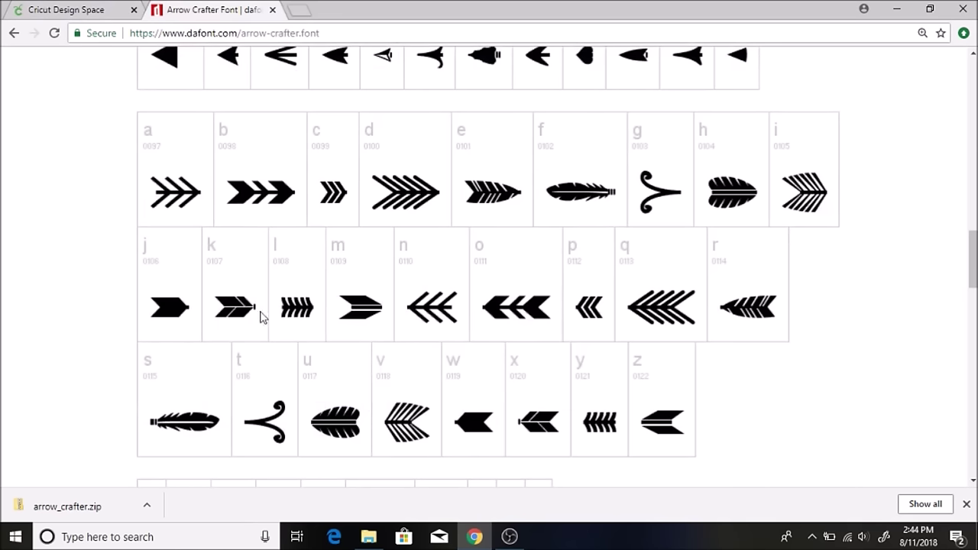
scroll(244, 290, up, 3)
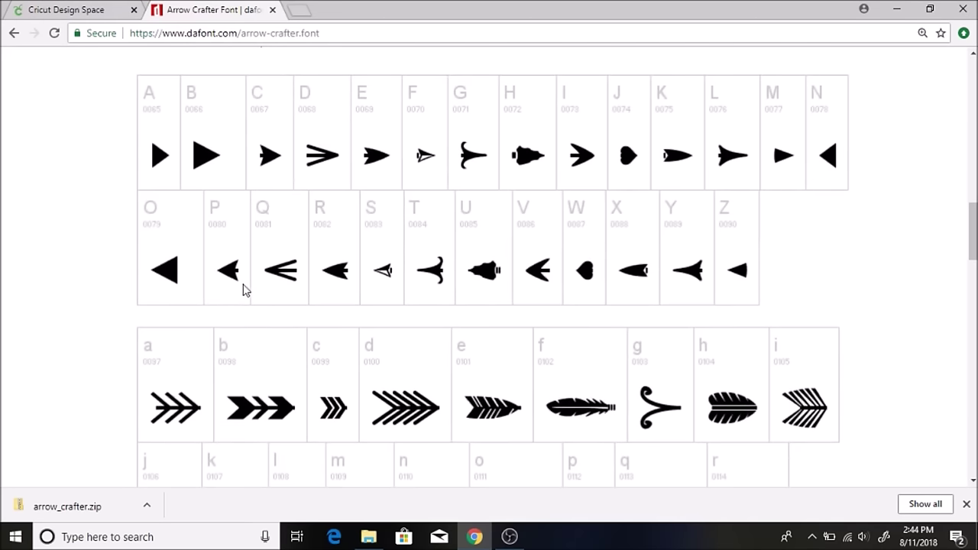
key(ctrl+Tab)
Step: Type the glyphs 'a-B' to form the arrow and move it up near the 3-inch line
text(a)
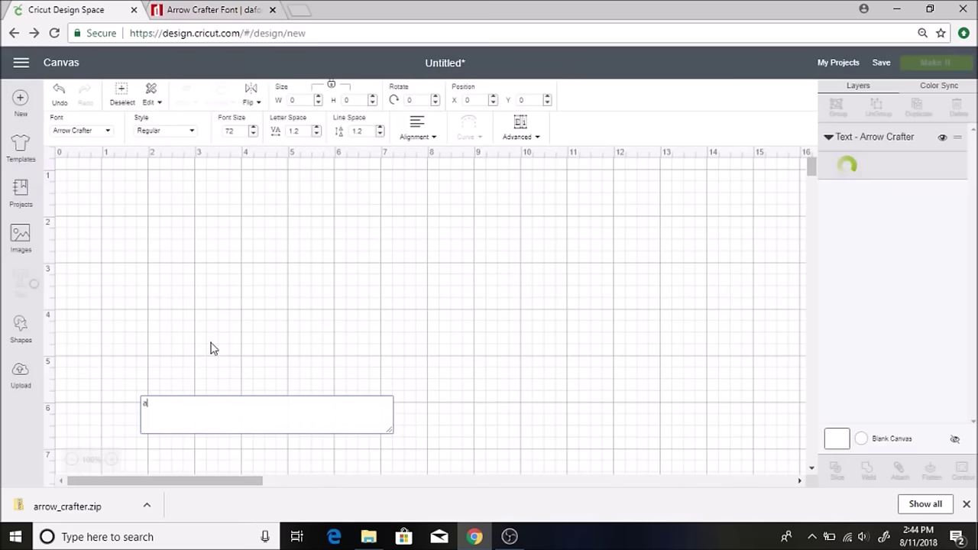
text(-B)
click(366, 474)
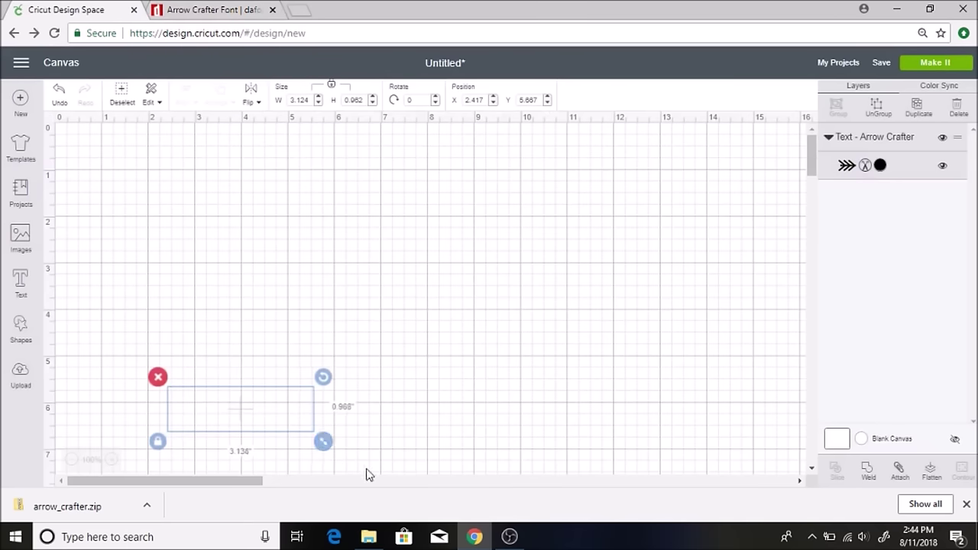
drag(291, 417, 279, 309)
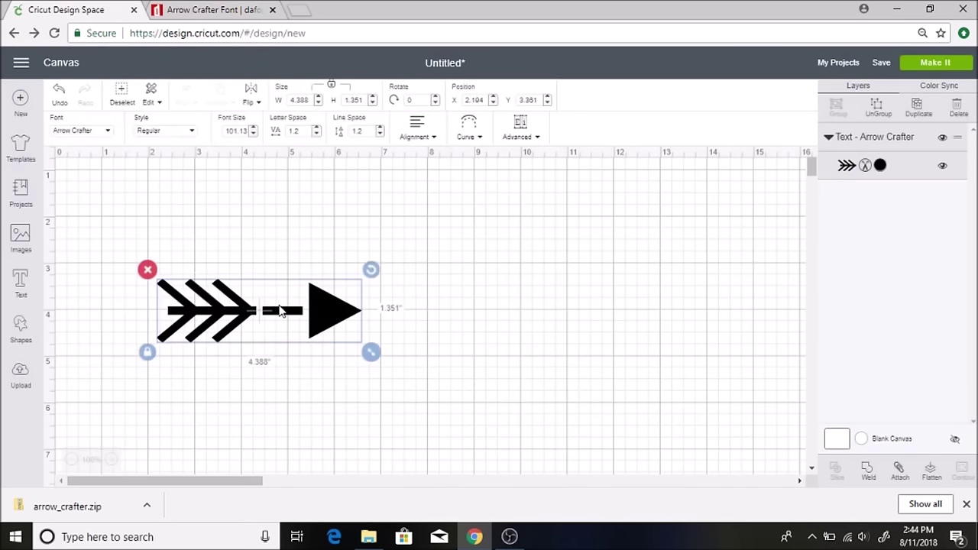
key(Escape)
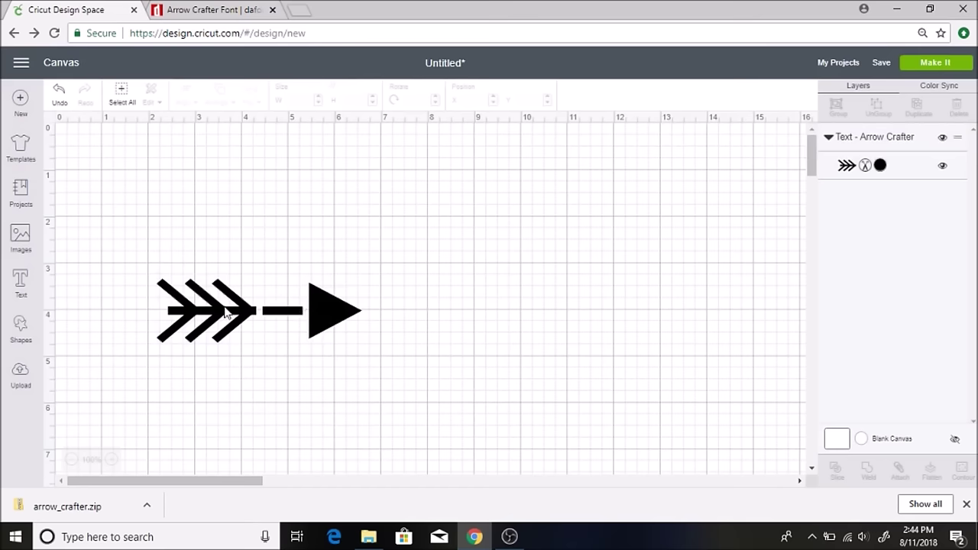
Step: Edit the arrow text to lengthen it to 4.966 × 1.051 in, then move it up and left
click(225, 313)
double_click(299, 317)
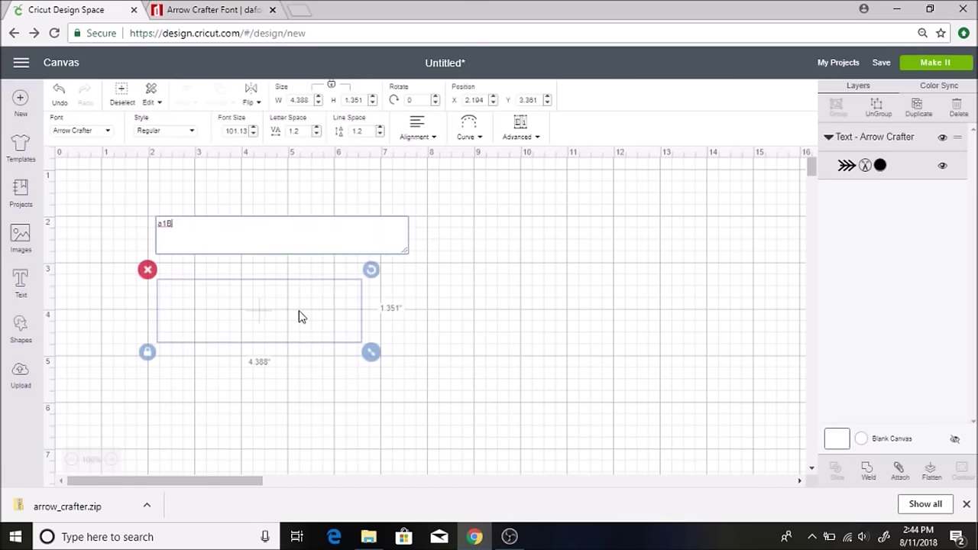
text(1.05)
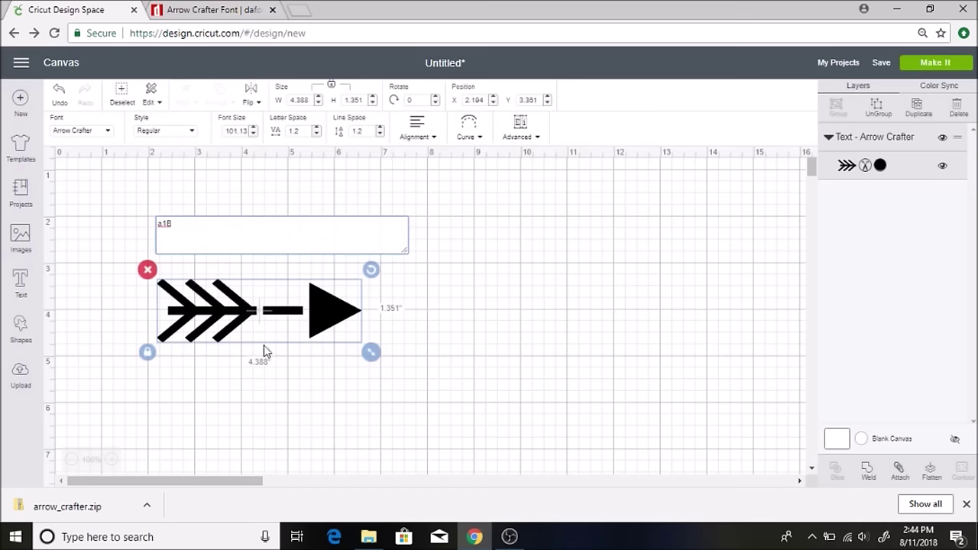
text(11)
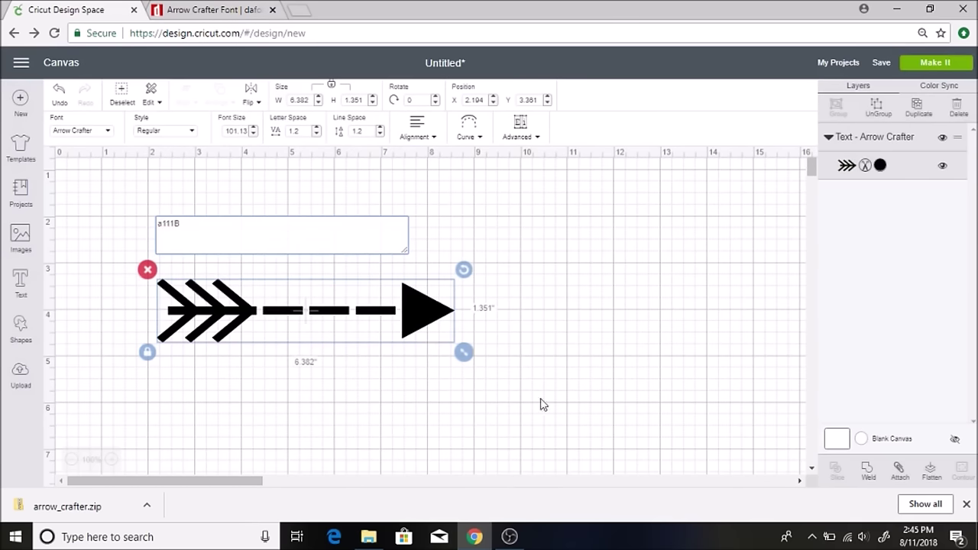
click(541, 402)
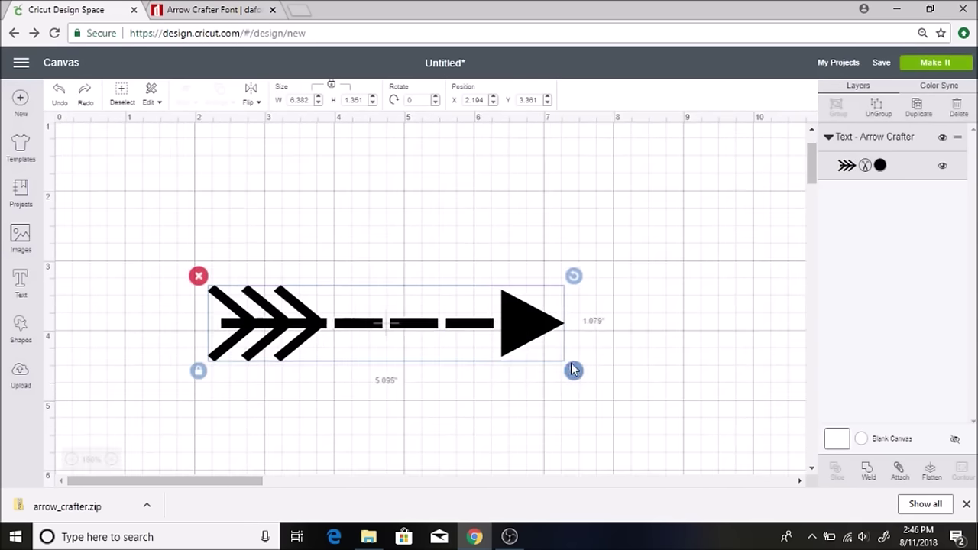
click(612, 331)
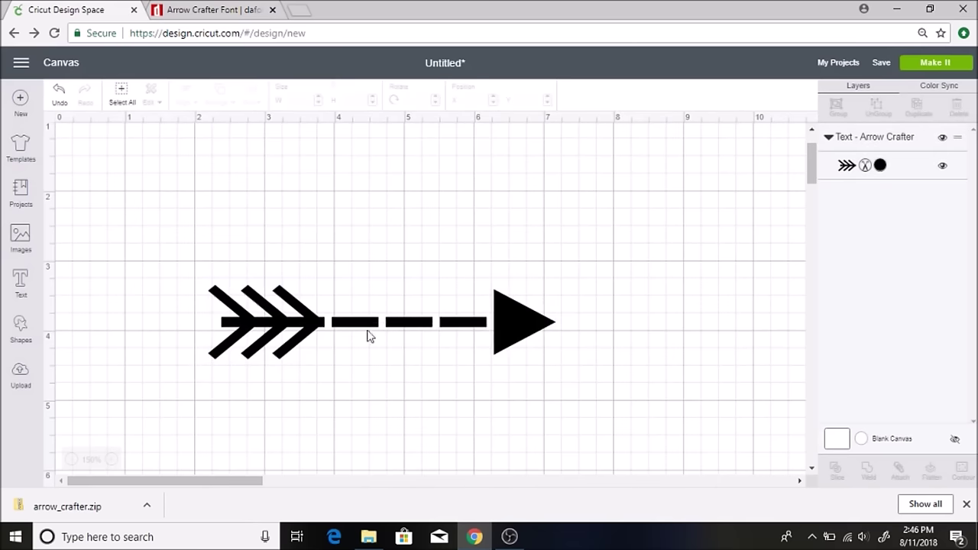
drag(516, 329, 486, 267)
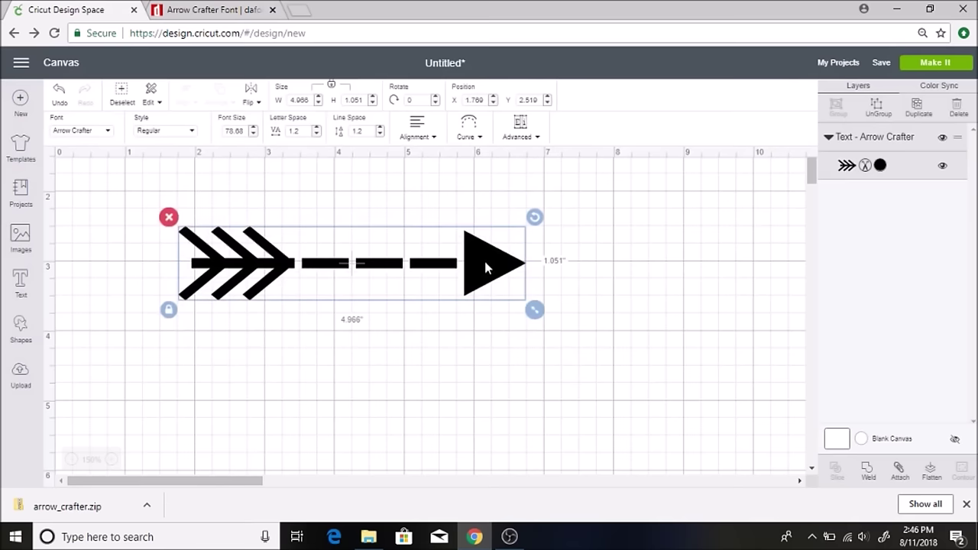
Step: Delete the selected Arrow Crafter arrow text from the canvas
key(Delete)
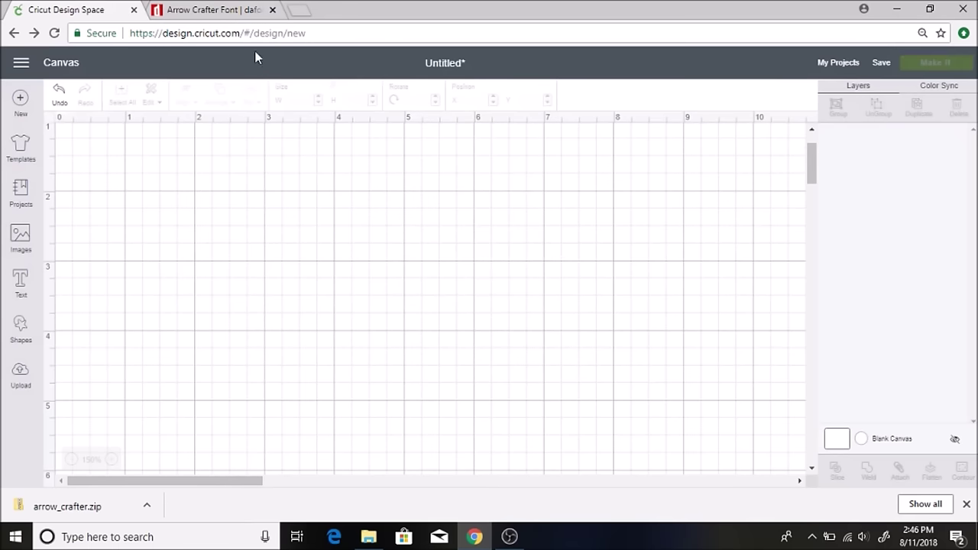